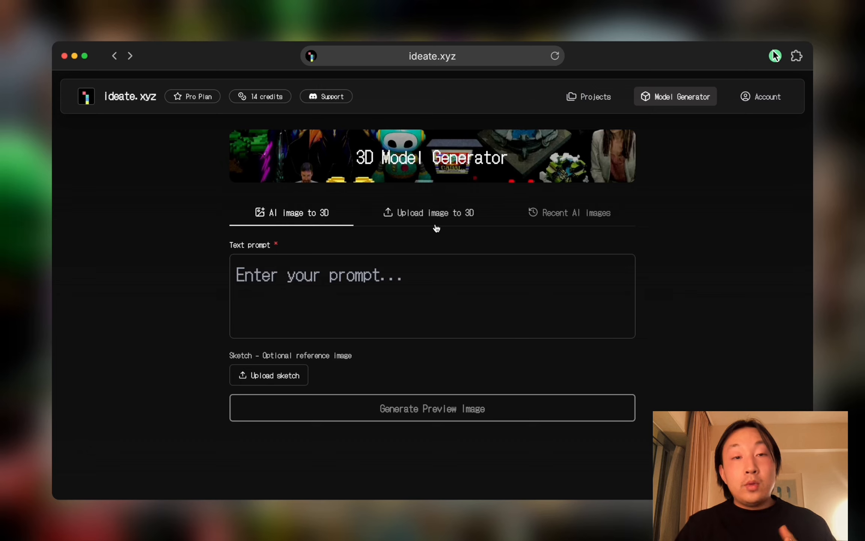
# Enter "a cute bird character" as the text prompt for the AI image to 3D generation
pyautogui.click(367, 275)
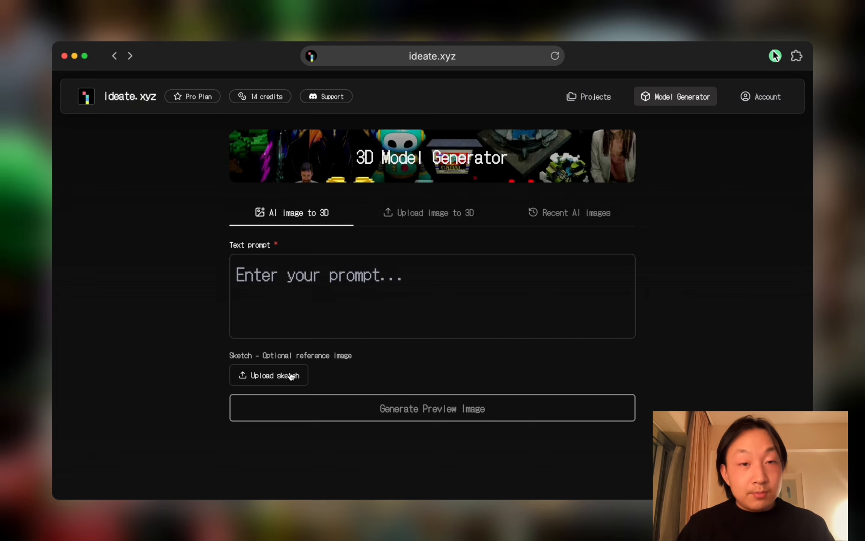
pyautogui.write('a ')
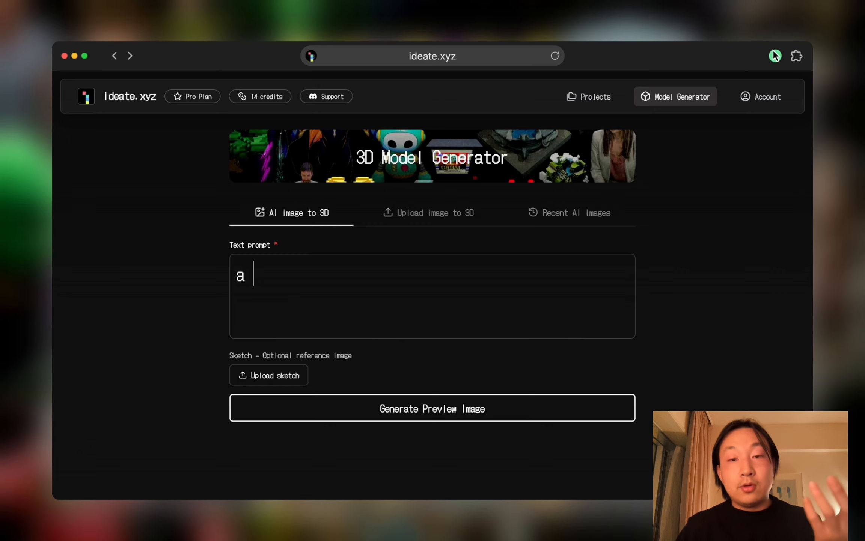
pyautogui.write('cute bird character')
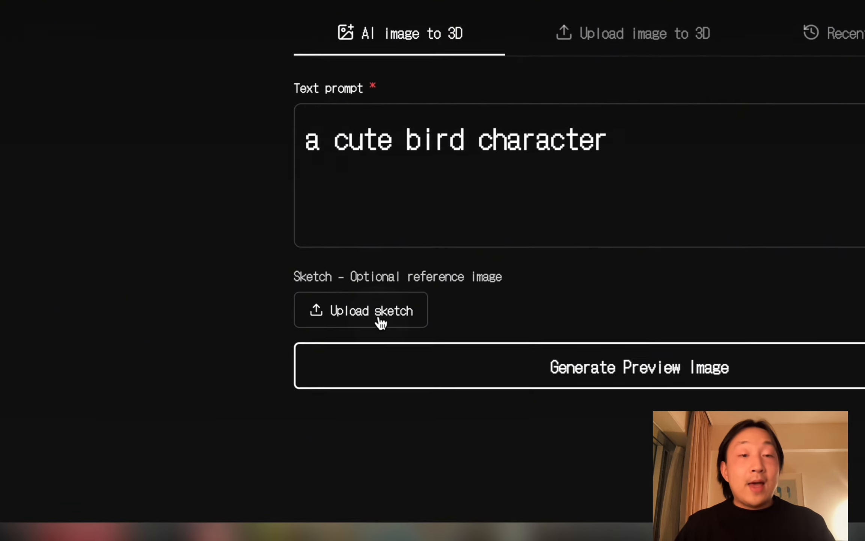
# Attach sketch.png from Downloads as the reference sketch and generate the preview image
pyautogui.click(381, 322)
pyautogui.click(532, 56)
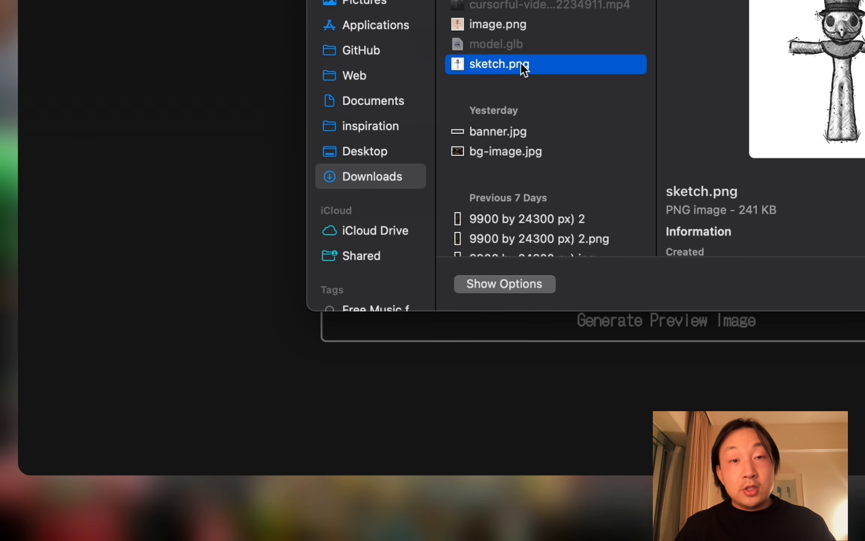
pyautogui.doubleClick(521, 63)
pyautogui.click(511, 329)
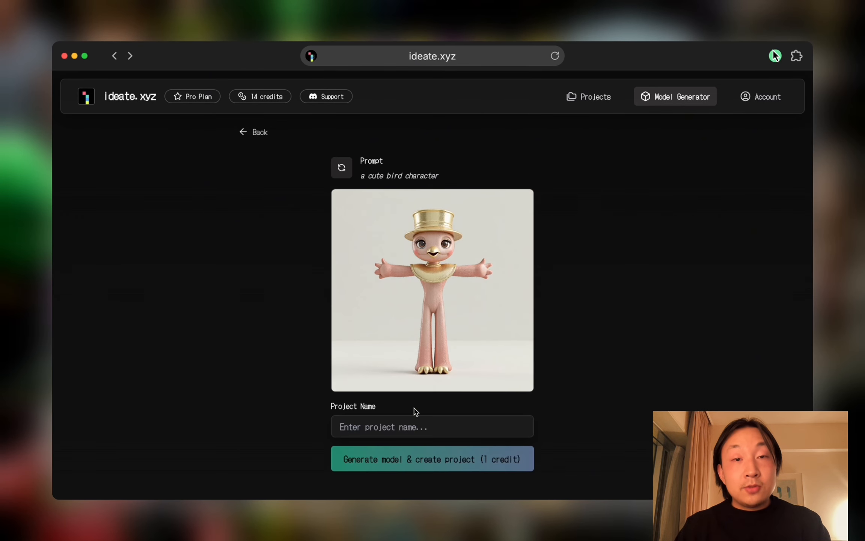
# Enter "give it a name" as the project name and regenerate the preview image
pyautogui.click(385, 426)
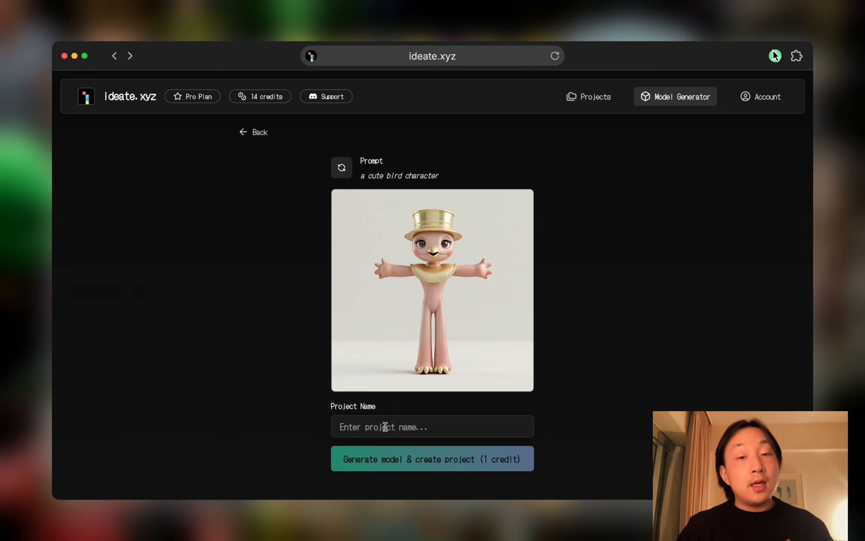
pyautogui.write('give it a name')
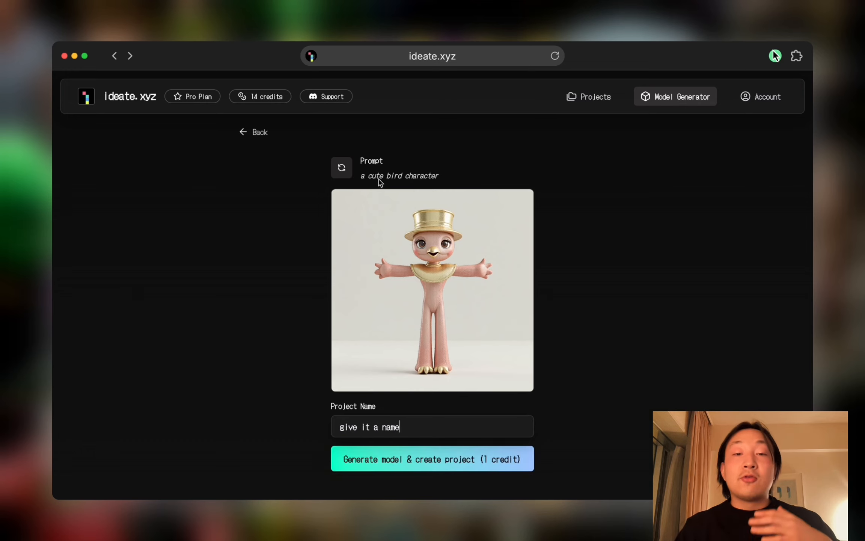
pyautogui.click(343, 169)
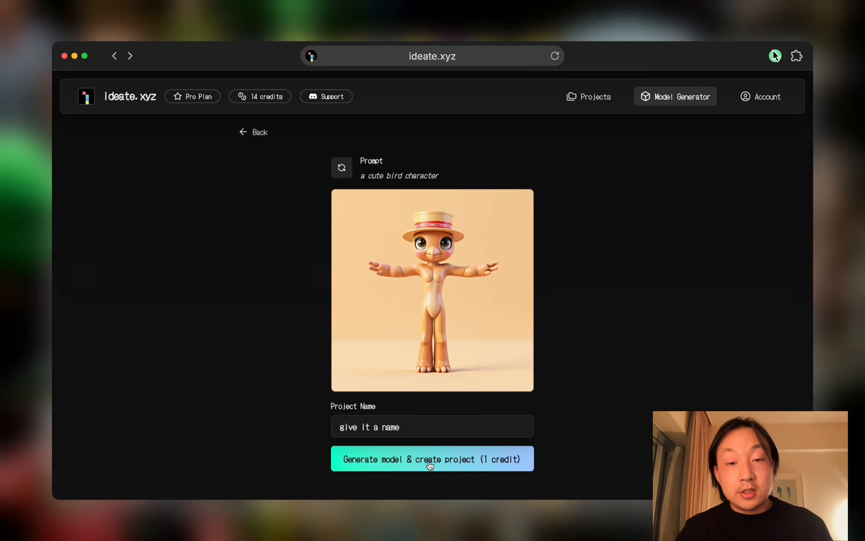
# Return to the model generator and upload image.png from Downloads as the source image for a 3D model
pyautogui.click(244, 132)
pyautogui.click(409, 211)
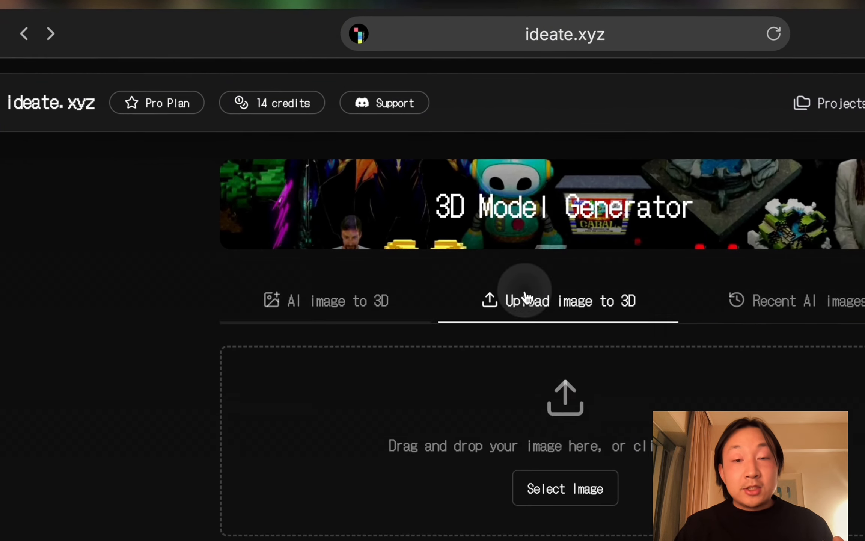
pyautogui.click(580, 490)
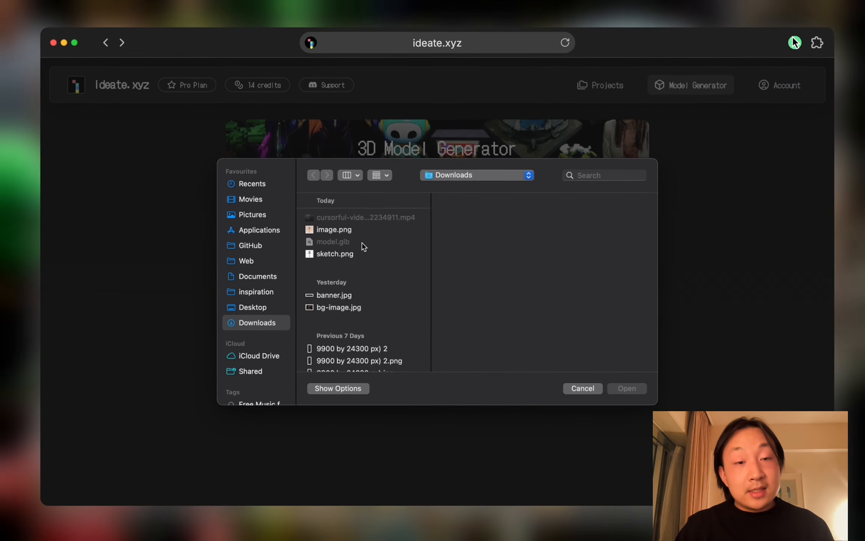
pyautogui.click(338, 235)
pyautogui.press('space')
pyautogui.press('space')
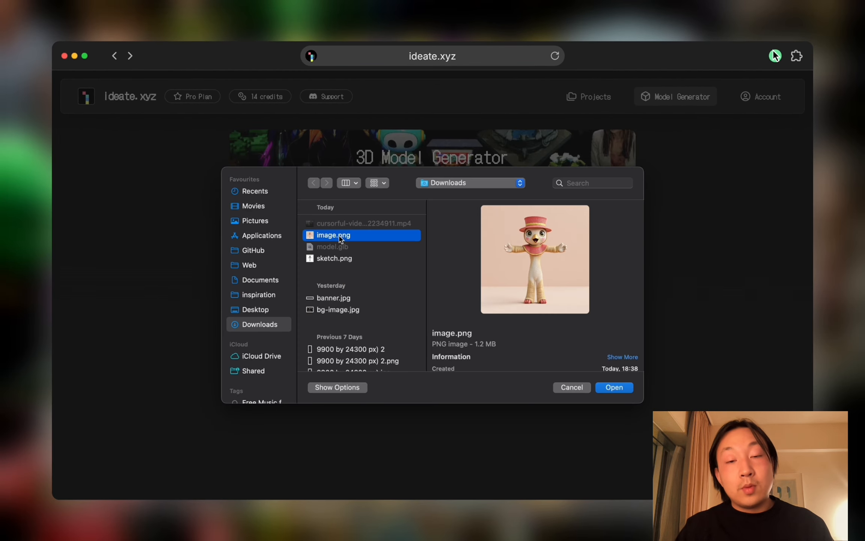
pyautogui.doubleClick(339, 236)
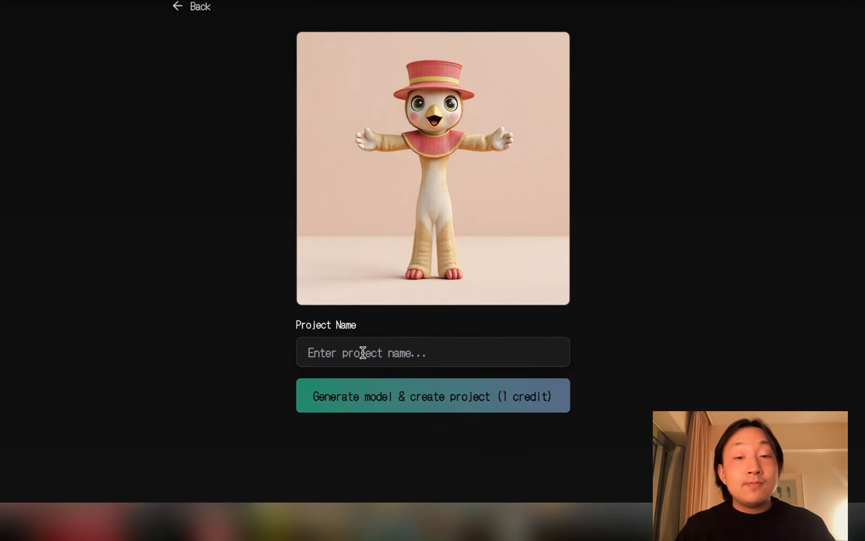
pyautogui.click(380, 389)
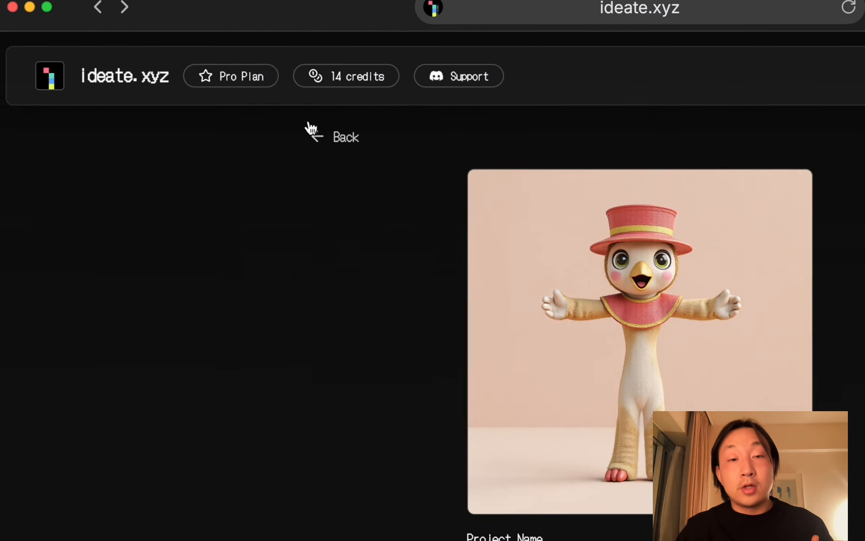
# Browse the recent AI images, view the cute bird character's preview page, and return to AI image to 3D
pyautogui.click(309, 129)
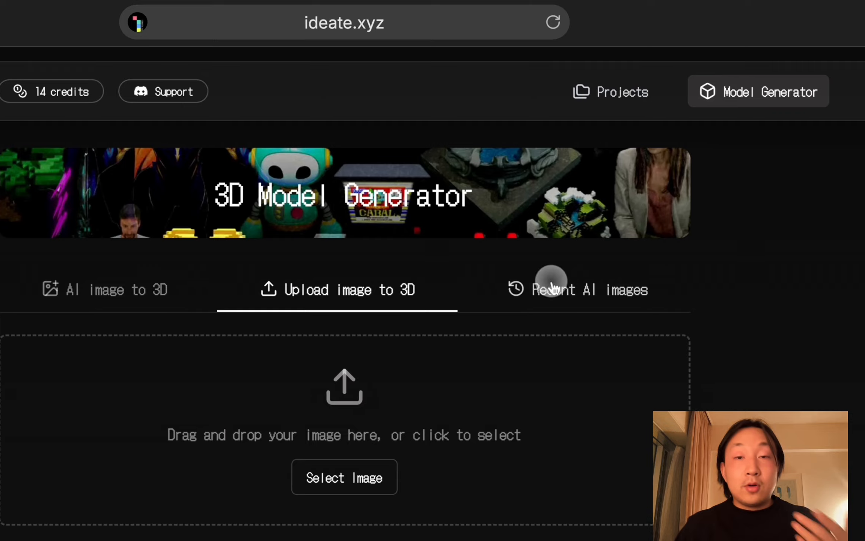
pyautogui.click(660, 289)
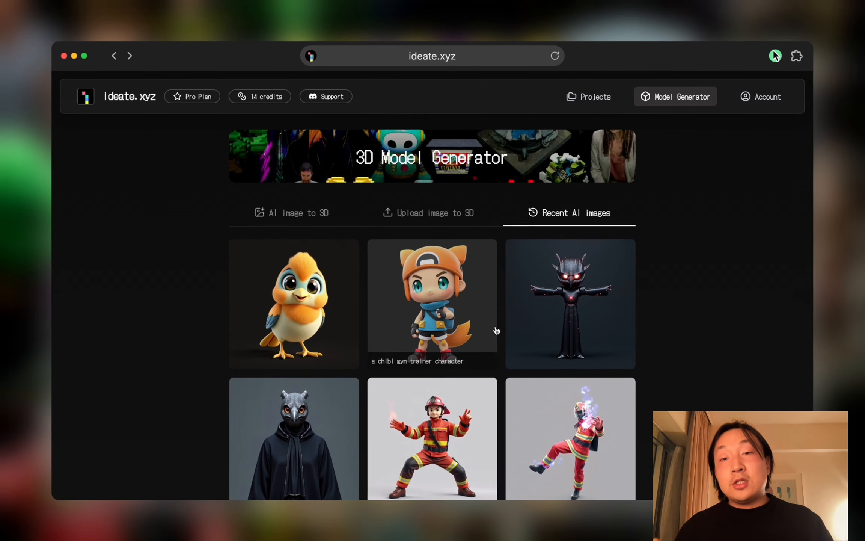
pyautogui.scroll(-9, 495, 329)
pyautogui.scroll(9, 494, 328)
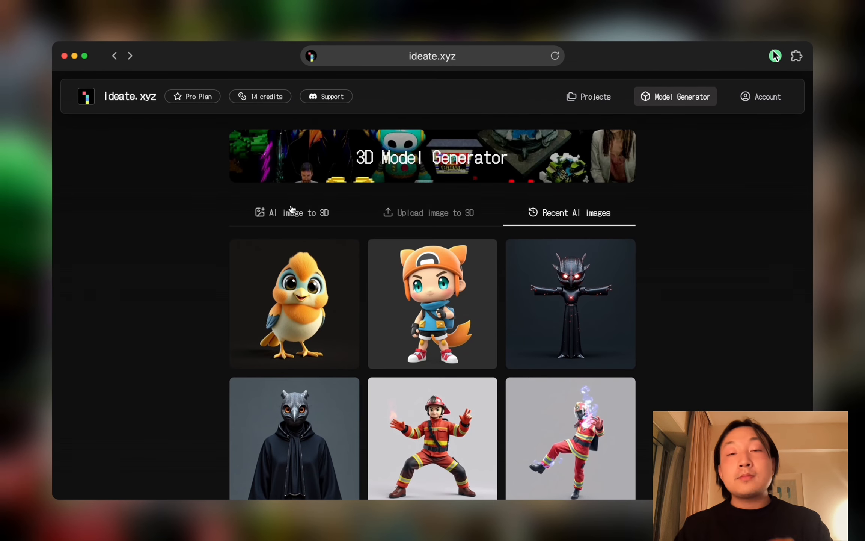
pyautogui.click(309, 314)
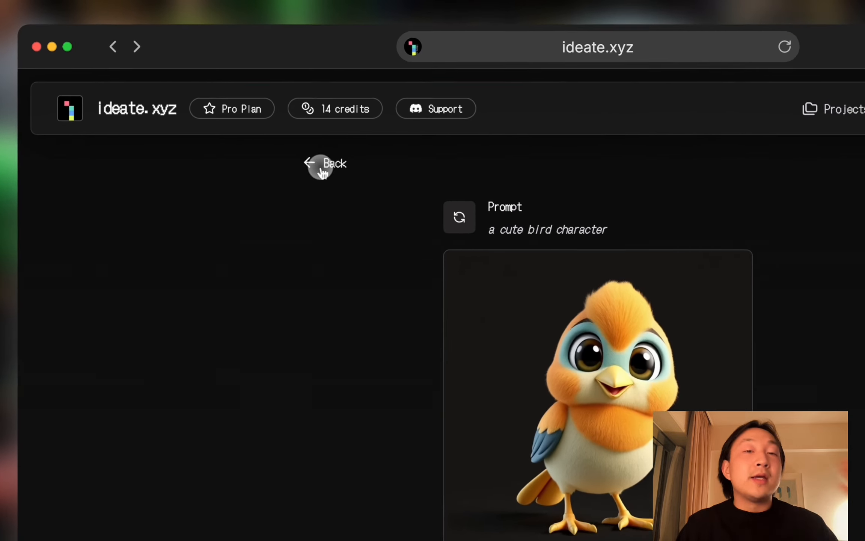
pyautogui.click(254, 133)
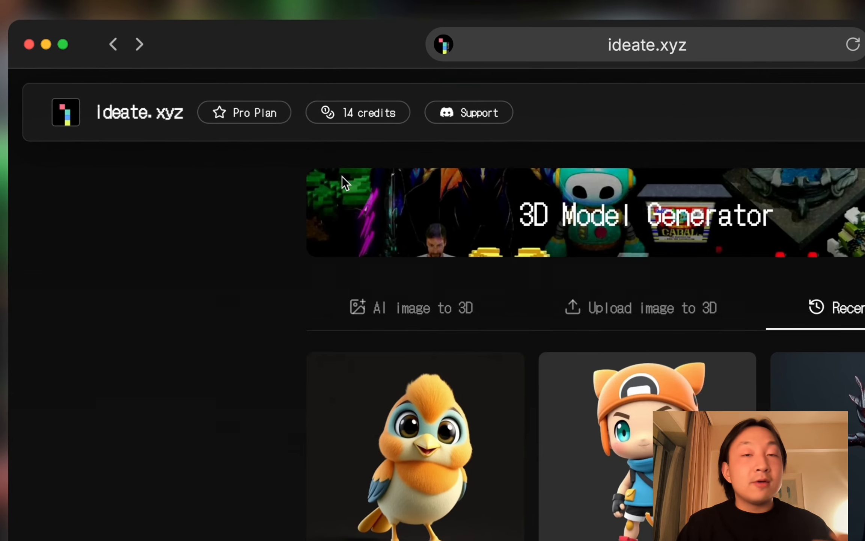
pyautogui.click(402, 310)
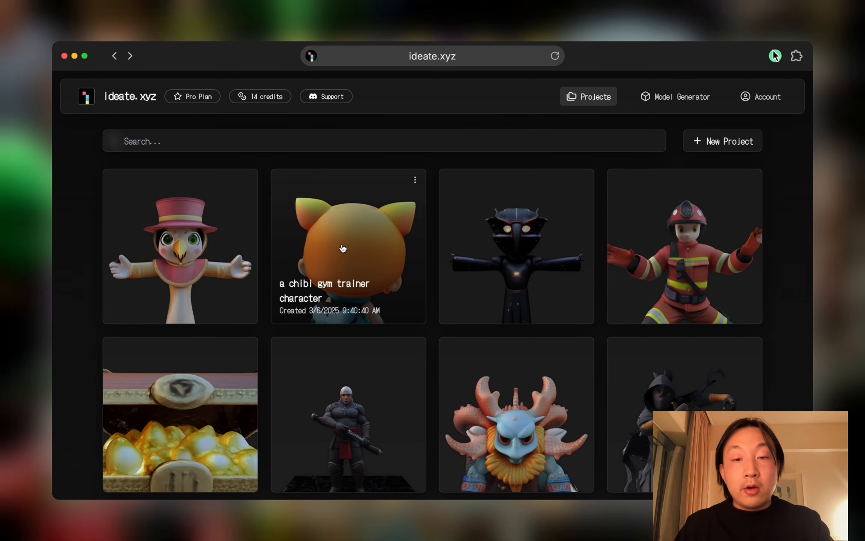
# Open the "a chibi gym trainer character" project and enter "give it a name" as a new checkpoint note
pyautogui.click(346, 243)
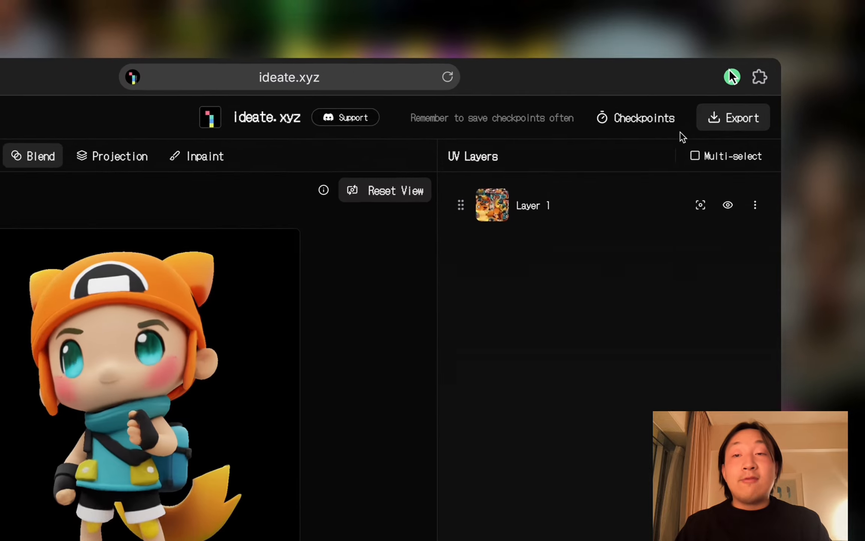
pyautogui.click(702, 88)
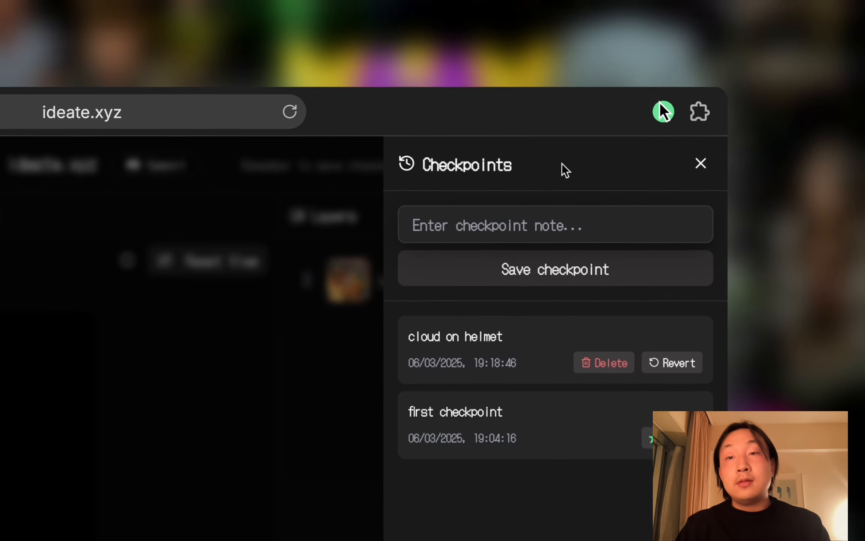
pyautogui.click(496, 225)
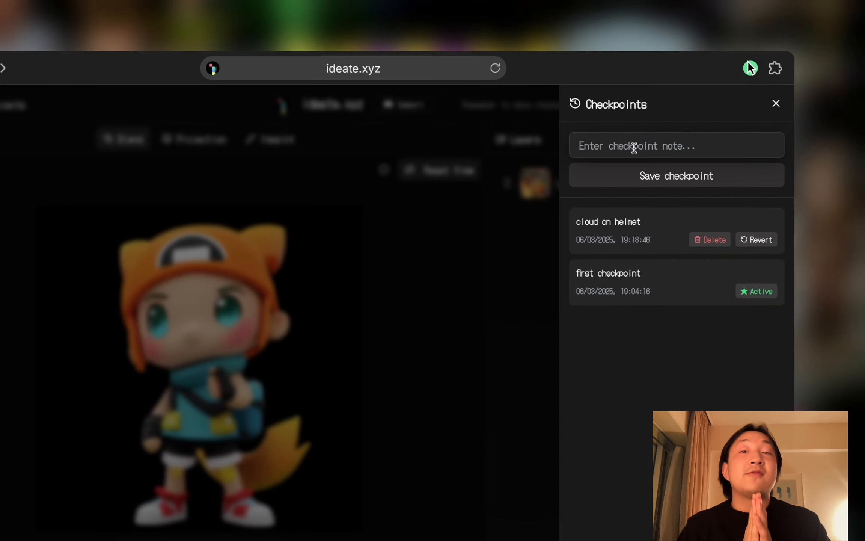
pyautogui.write('give it a name')
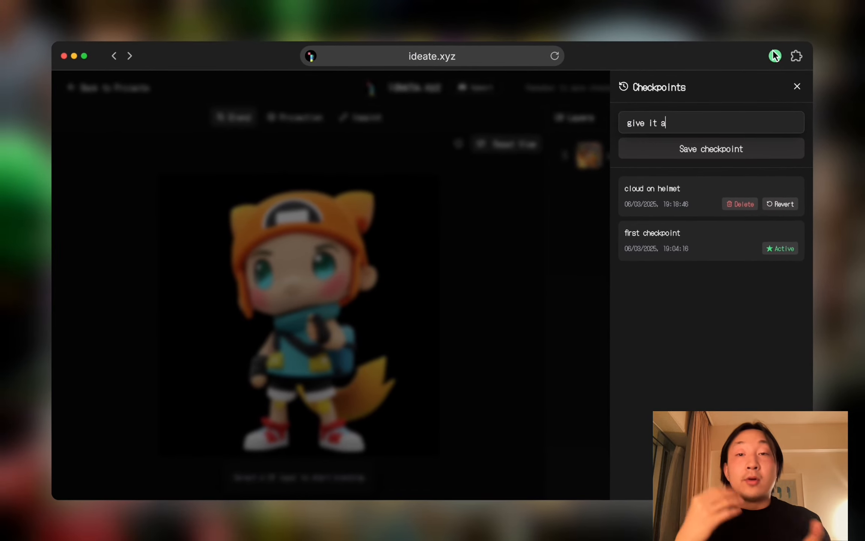
# Revert the project to the "cloud on helmet" checkpoint and inspect the restored model
pyautogui.click(780, 203)
pyautogui.click(780, 220)
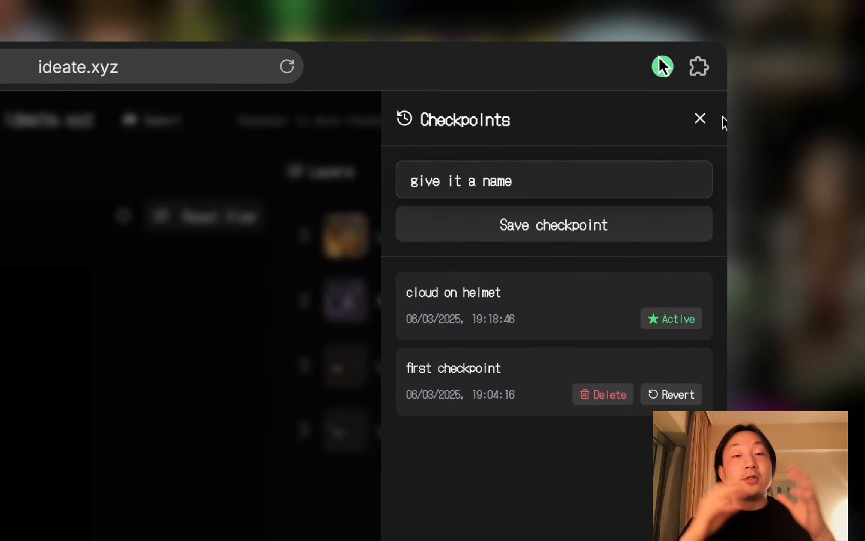
pyautogui.click(707, 155)
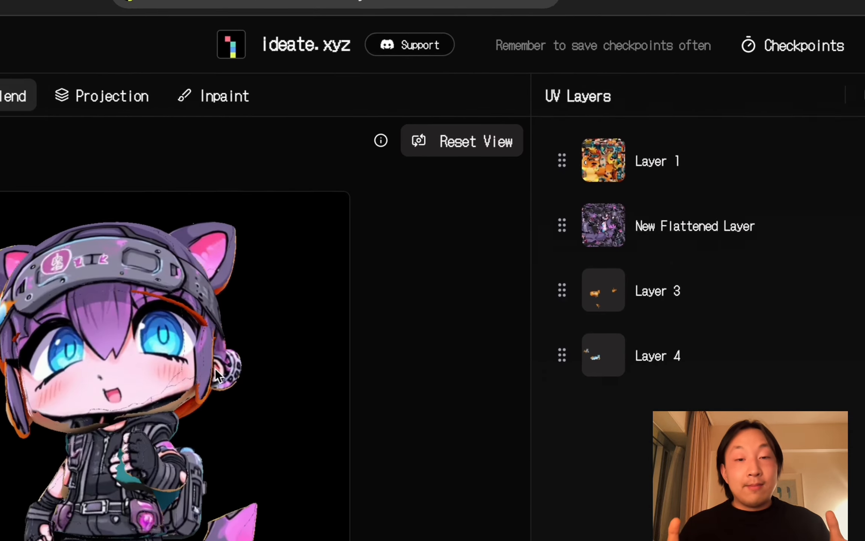
pyautogui.moveTo(215, 368); pyautogui.dragTo(44, 415)
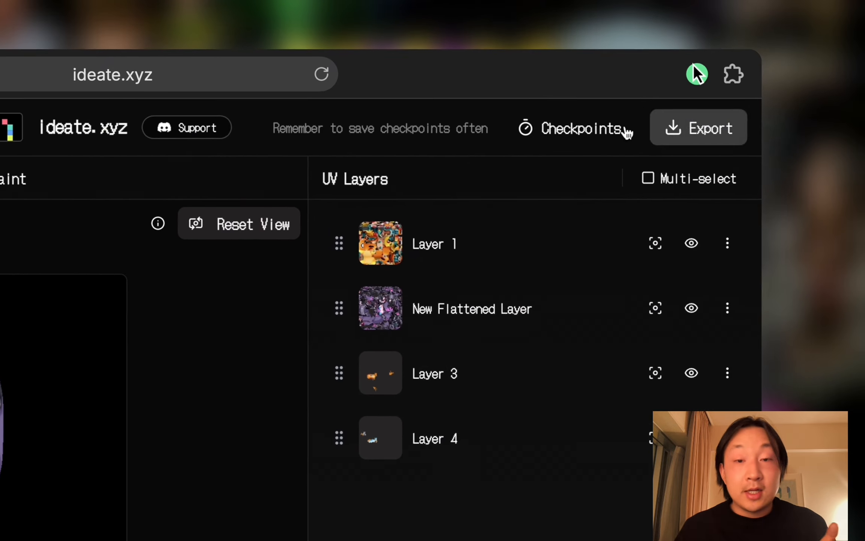
# Revert the project to the "first checkpoint" version and close the checkpoints
pyautogui.click(623, 130)
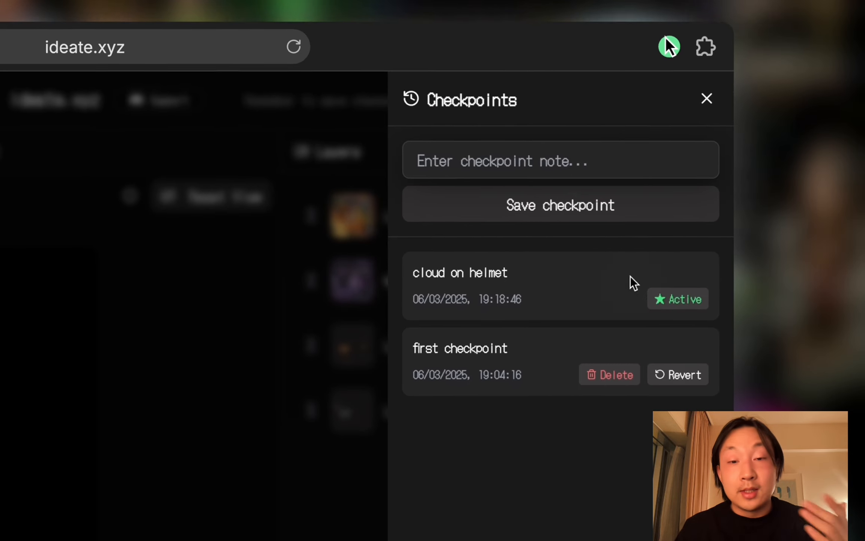
pyautogui.click(682, 329)
pyautogui.click(667, 328)
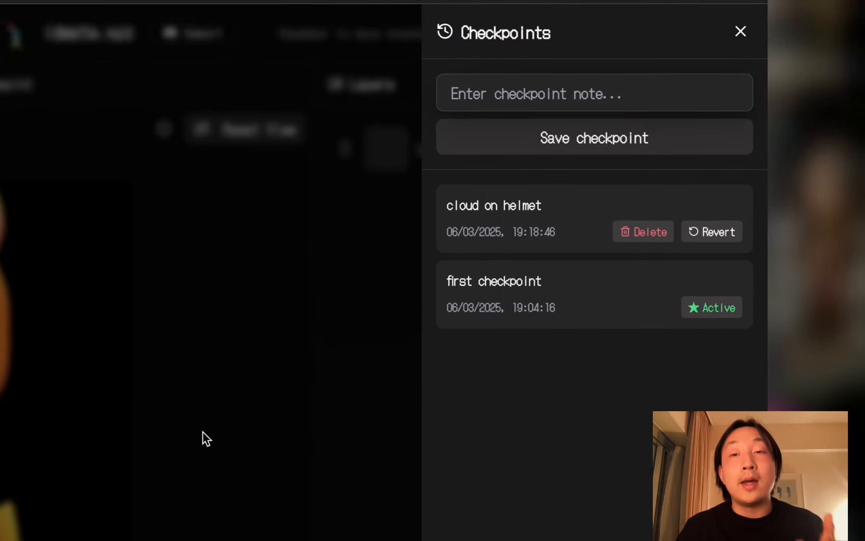
pyautogui.click(703, 8)
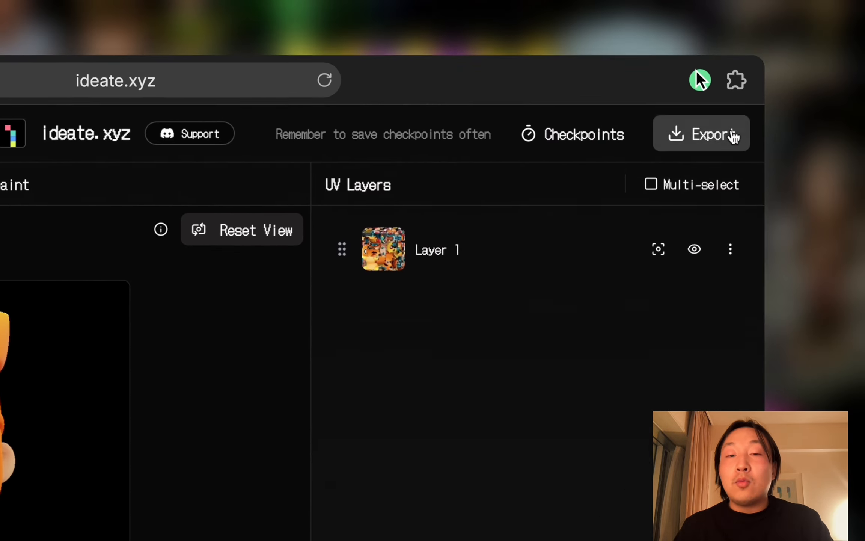
# Export the gym trainer model and close the export dialog without downloading any files
pyautogui.click(734, 134)
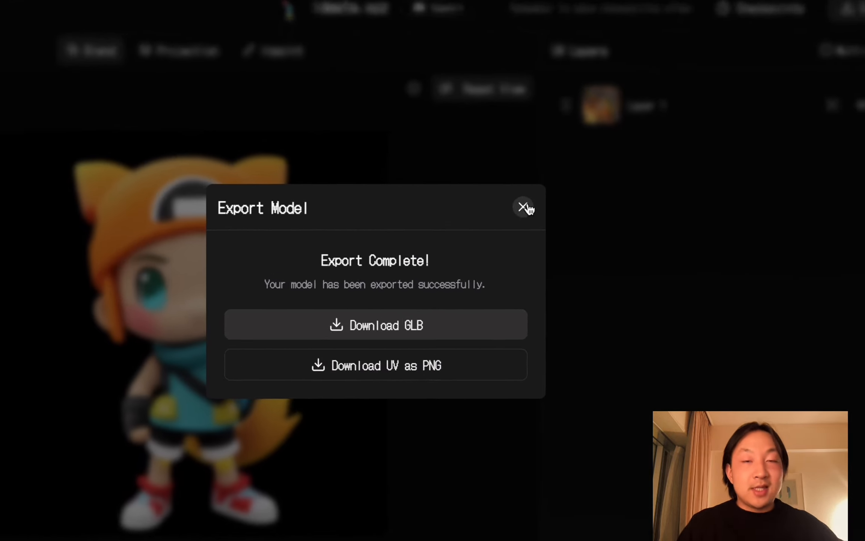
pyautogui.click(534, 226)
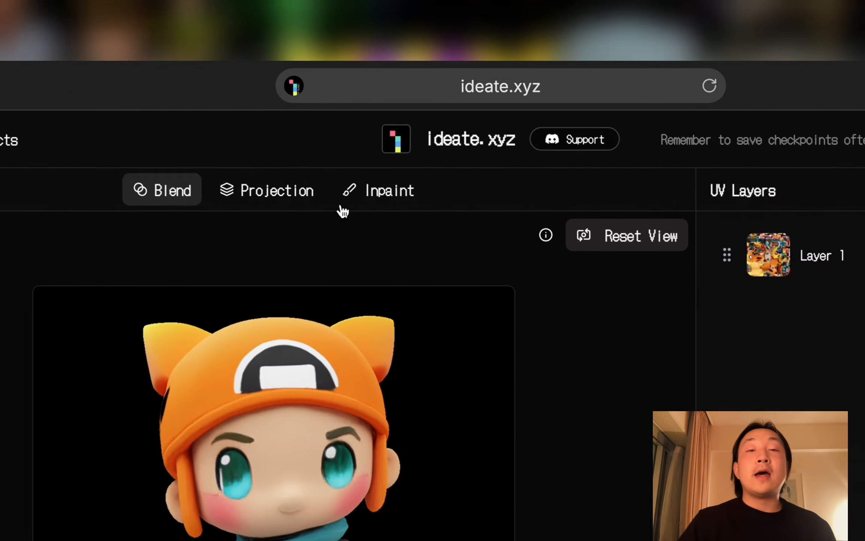
# Look through the Projection, Inpaint and Blend modes, and return to Projection mode
pyautogui.click(470, 197)
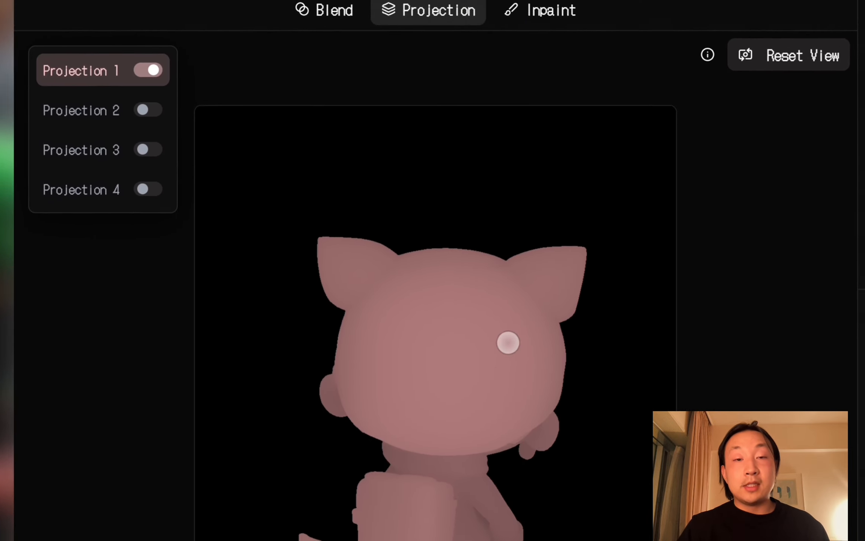
pyautogui.click(533, 15)
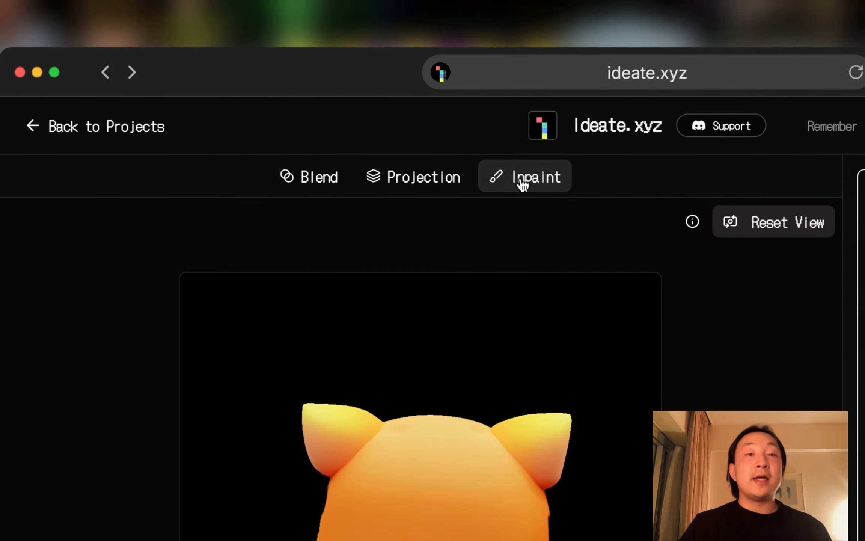
pyautogui.click(289, 180)
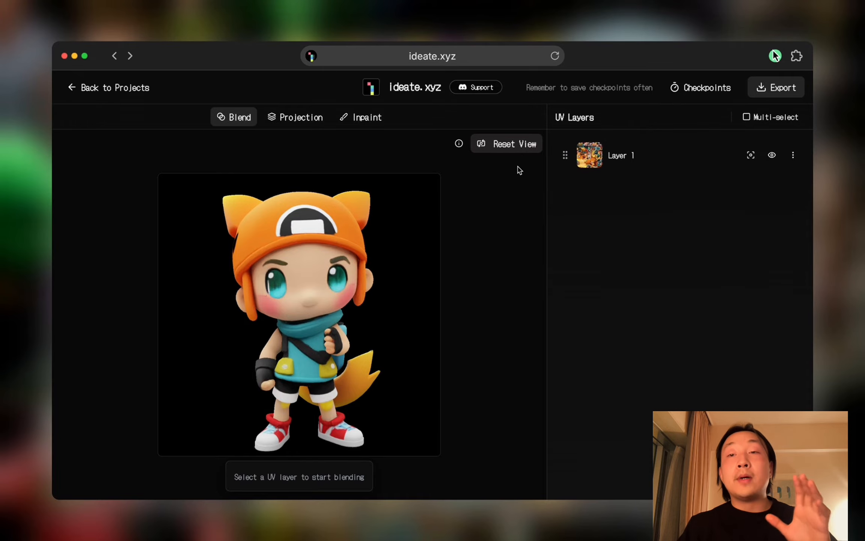
pyautogui.click(297, 117)
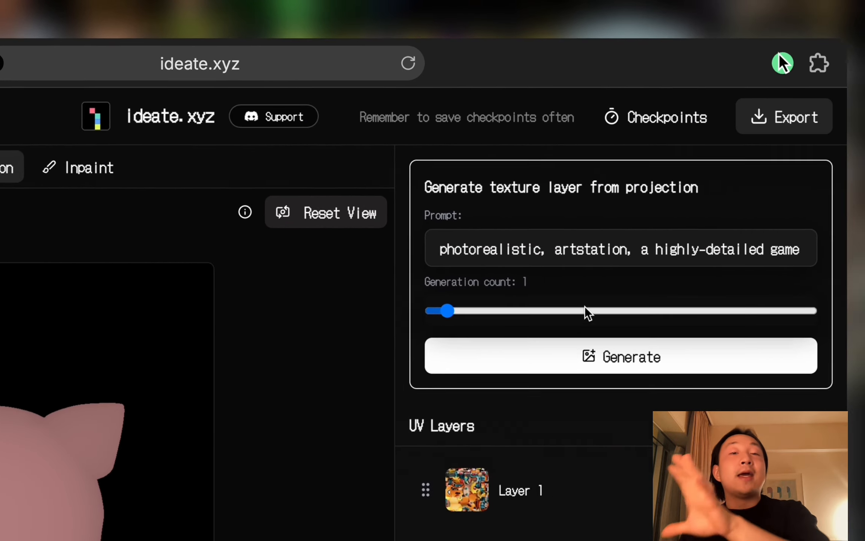
# Switch from Inpaint to Blend mode, and review and close the canvas controls reference
pyautogui.click(216, 171)
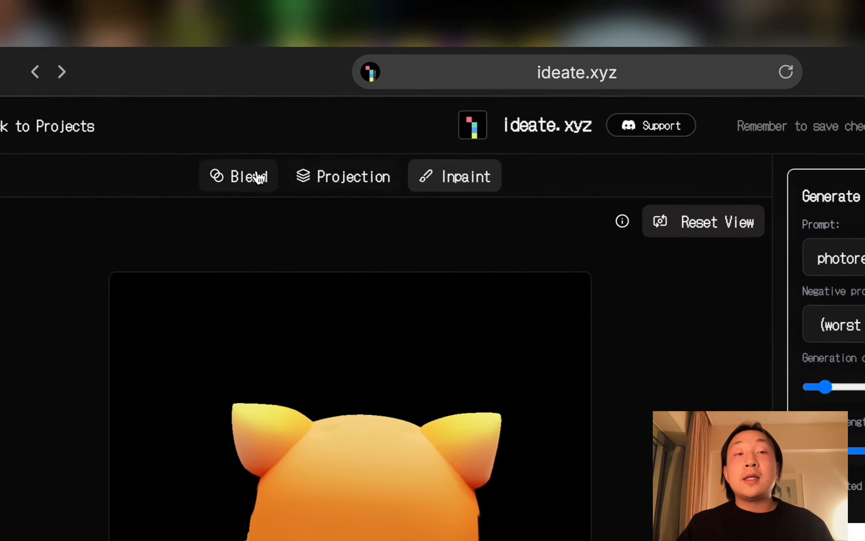
pyautogui.click(240, 180)
pyautogui.click(614, 225)
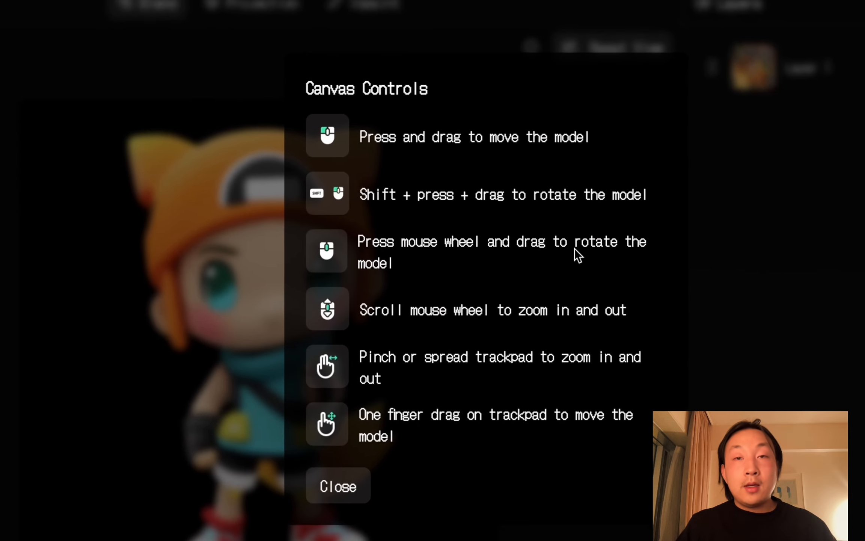
pyautogui.click(338, 486)
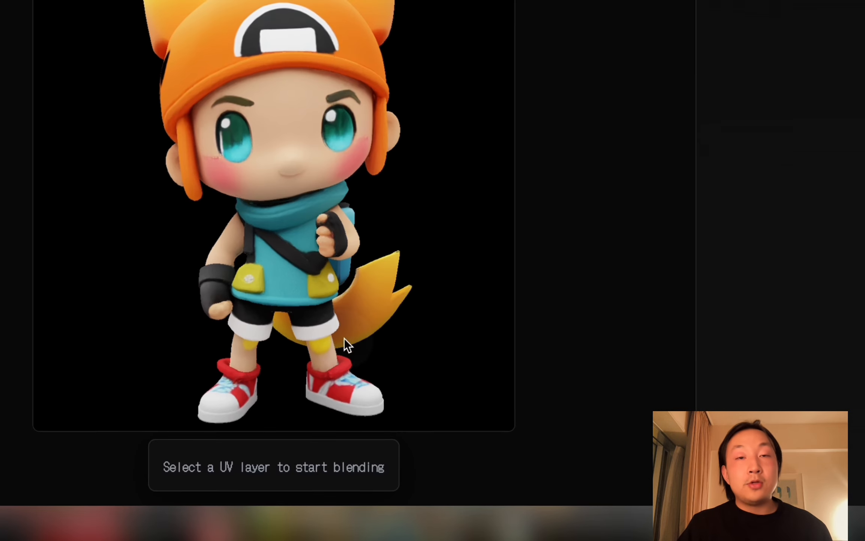
# Zoom out and in on the character model and rotate it slightly to inspect it in Blend mode
pyautogui.scroll(-10, 341, 215)
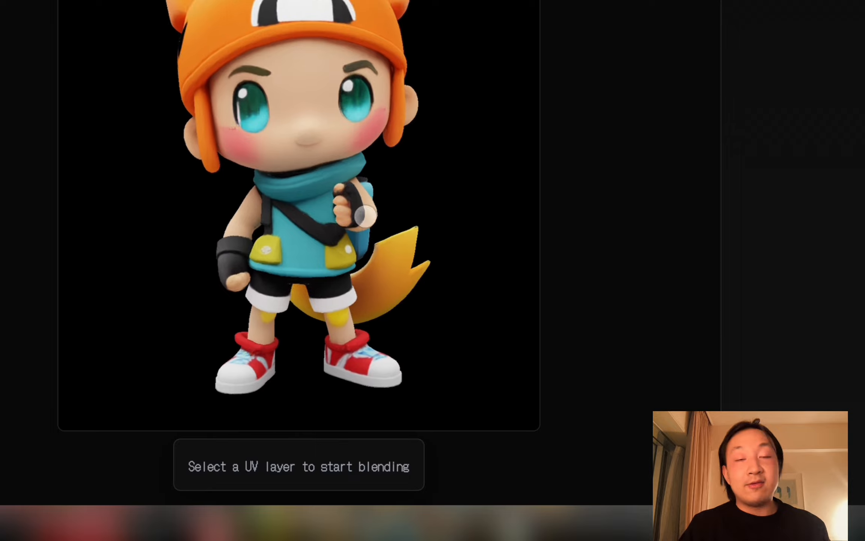
pyautogui.scroll(10, 366, 215)
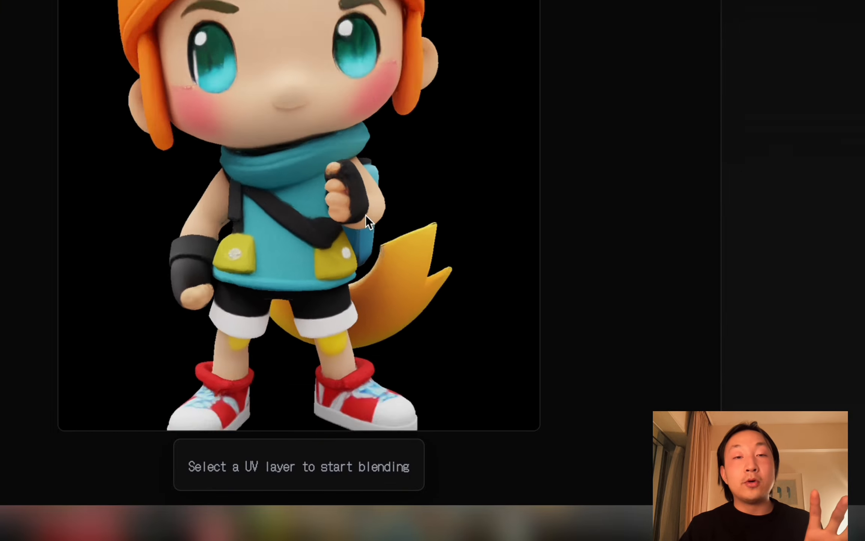
pyautogui.moveTo(396, 215); pyautogui.dragTo(379, 206)
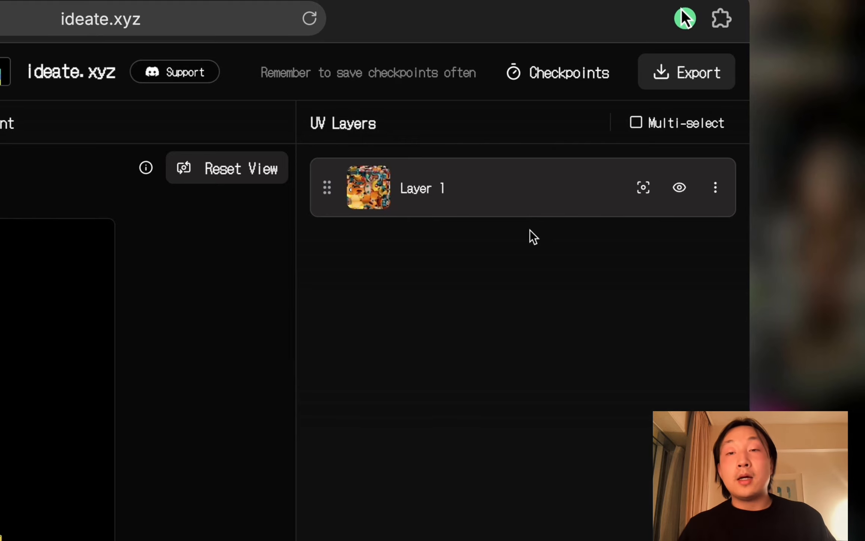
# Toggle the visibility of UV Layer 1 off and on to compare the bare and textured model
pyautogui.click(680, 187)
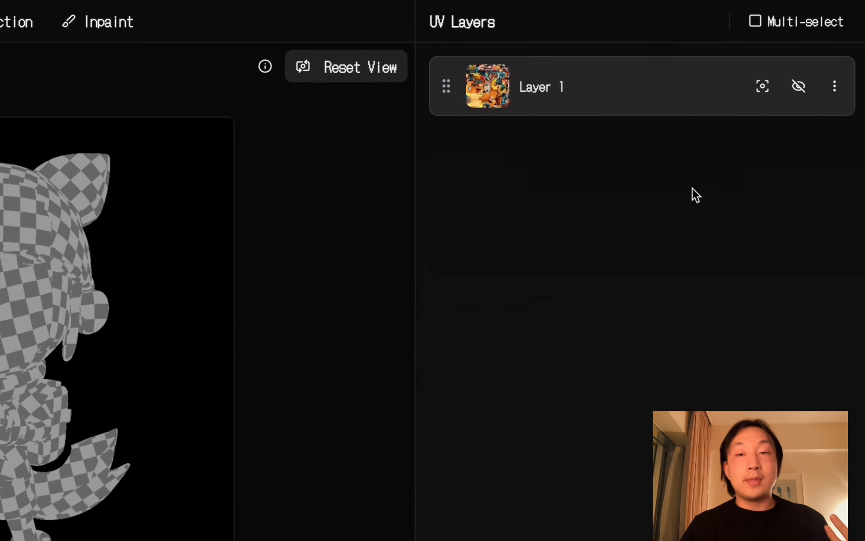
pyautogui.click(647, 157)
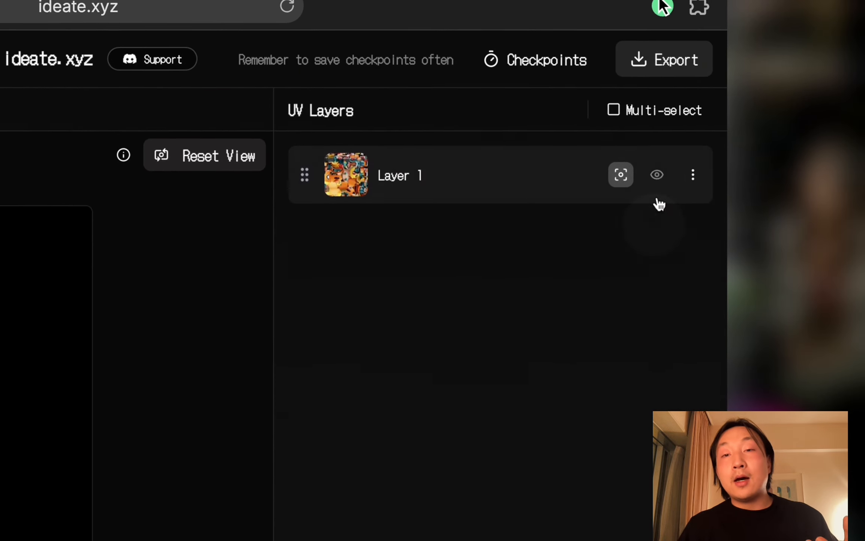
pyautogui.click(617, 178)
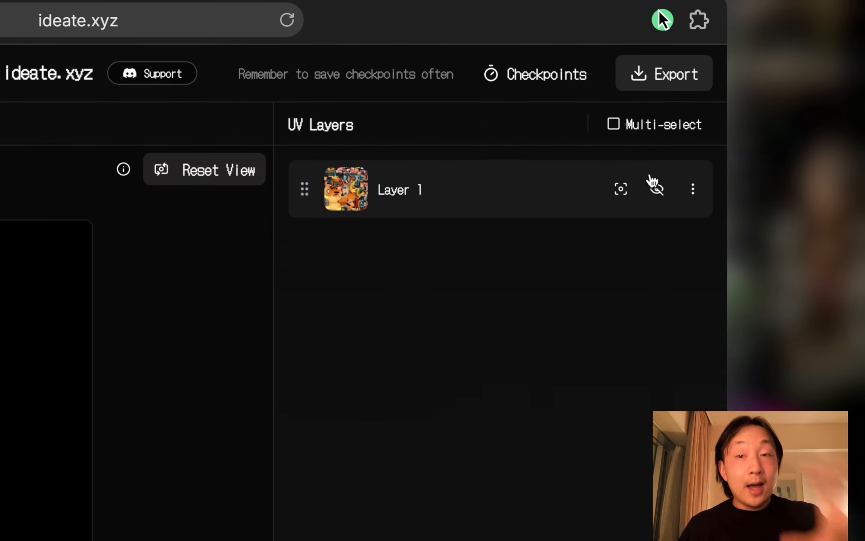
pyautogui.click(656, 190)
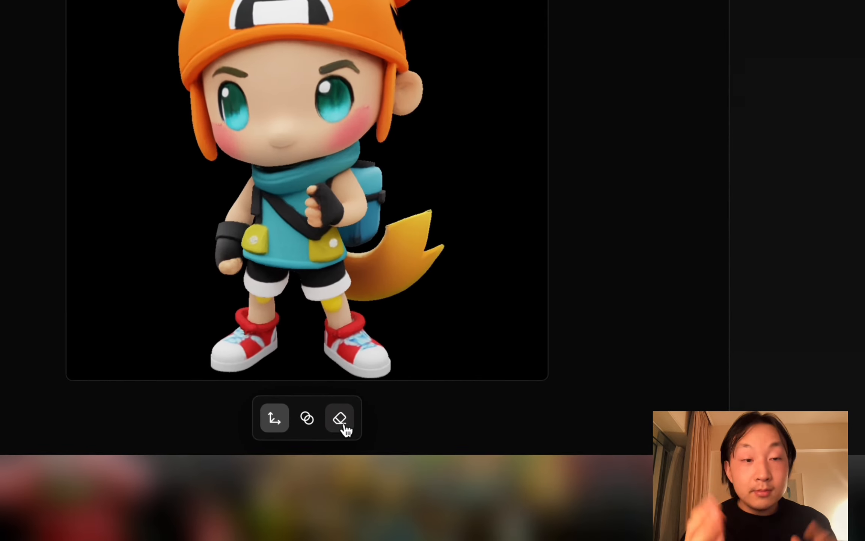
# Erase a diagonal strip of Layer 1 across the character's face and arm with the 50px eraser at 100% opacity
pyautogui.click(337, 424)
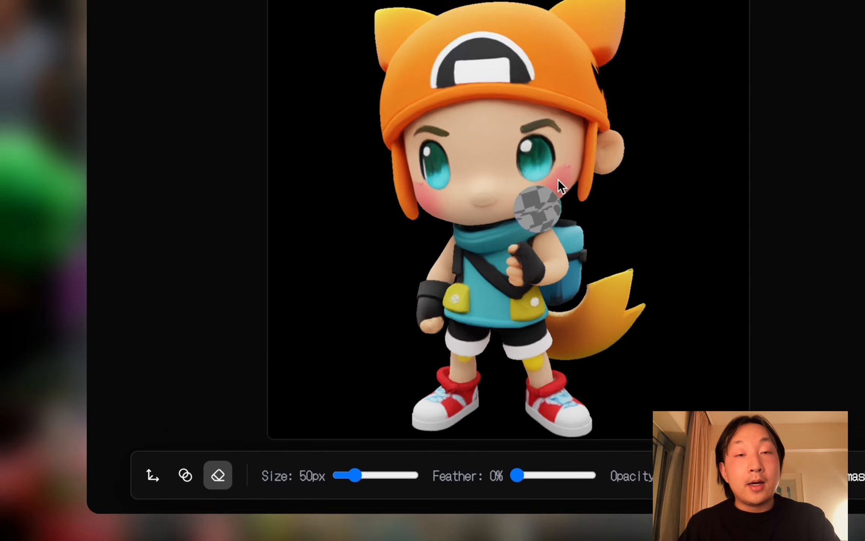
pyautogui.moveTo(425, 55); pyautogui.dragTo(354, 163)
pyautogui.moveTo(339, 366); pyautogui.dragTo(340, 366)
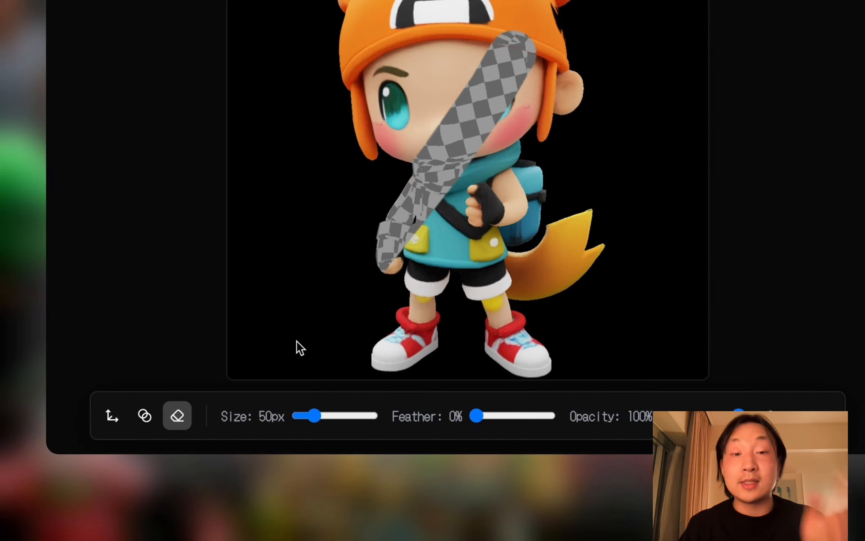
# Paint the erased strip back in with the 50px blend brush and clear the layer's mask
pyautogui.click(232, 418)
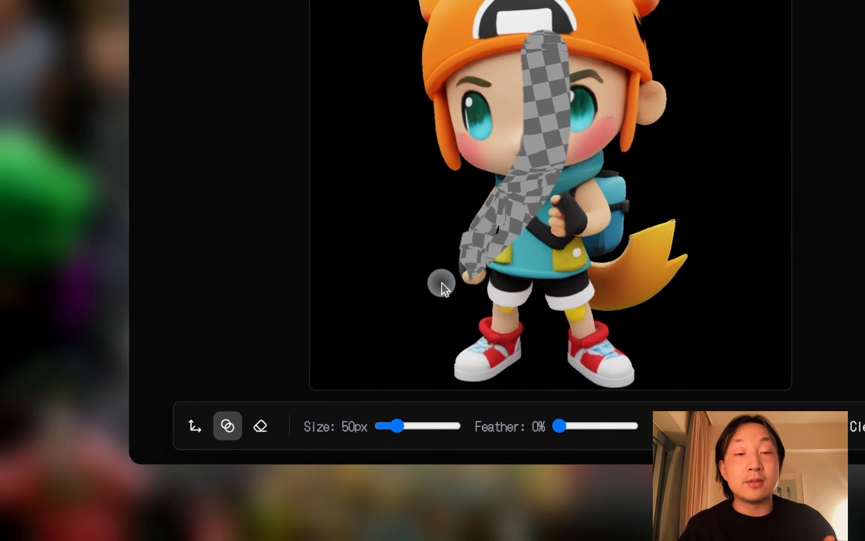
pyautogui.moveTo(442, 282)
pyautogui.mouseDown()
pyautogui.moveTo(502, 240)
pyautogui.moveTo(550, 86)
pyautogui.moveTo(519, 56)
pyautogui.mouseUp()
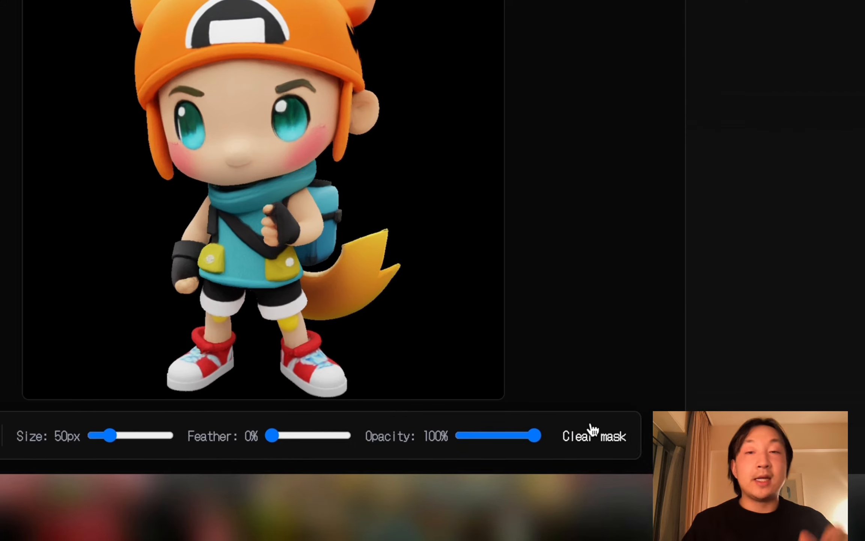
pyautogui.click(592, 426)
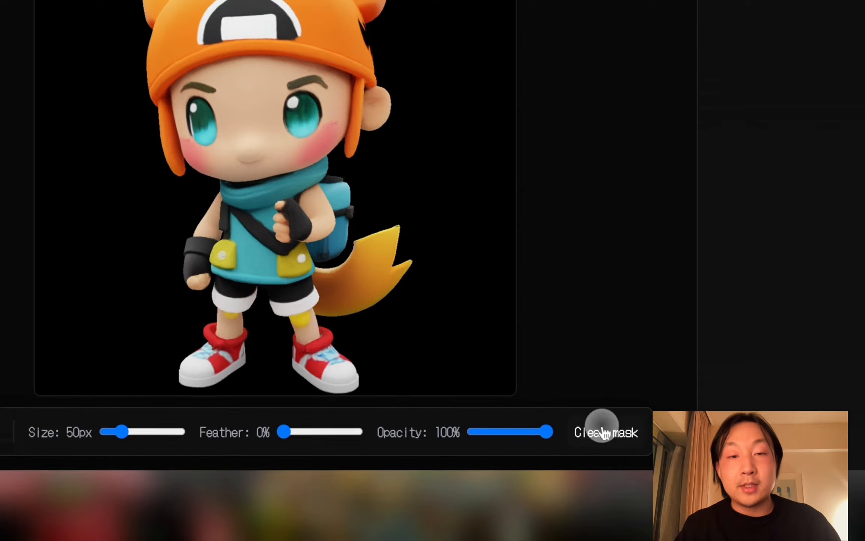
pyautogui.click(110, 419)
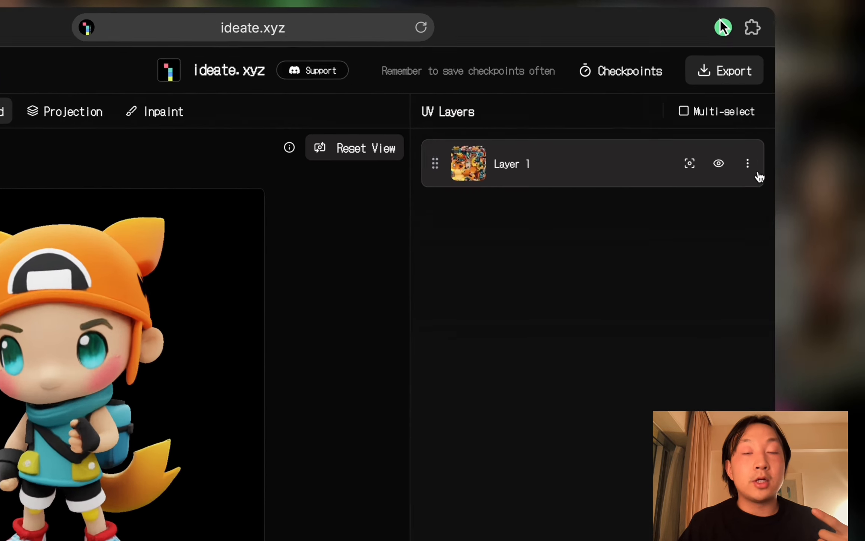
# Review Layer 1's upscale settings, including the 2k and 4k output resolutions, and its other layer options without applying any
pyautogui.click(748, 164)
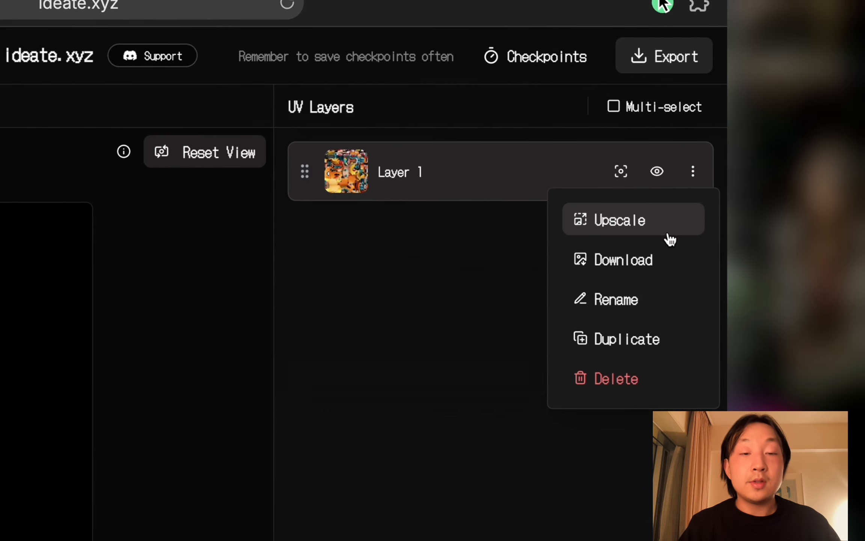
pyautogui.click(631, 221)
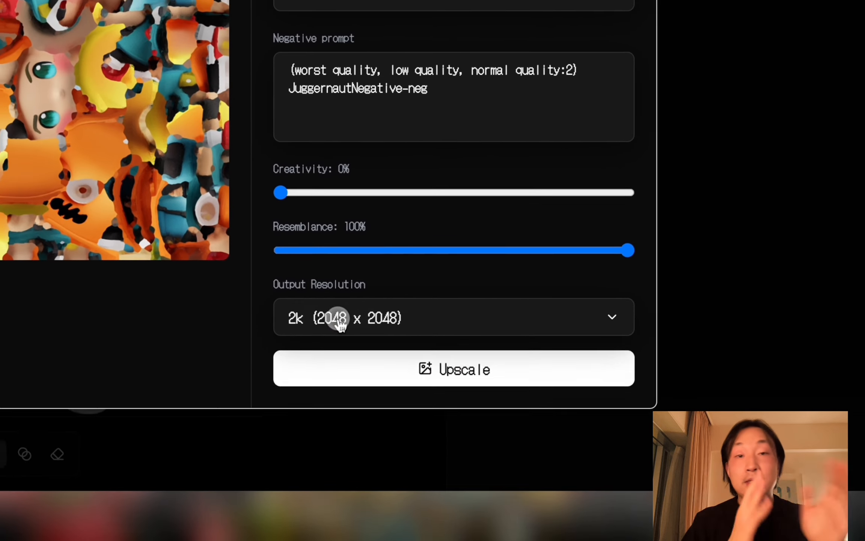
pyautogui.click(222, 522)
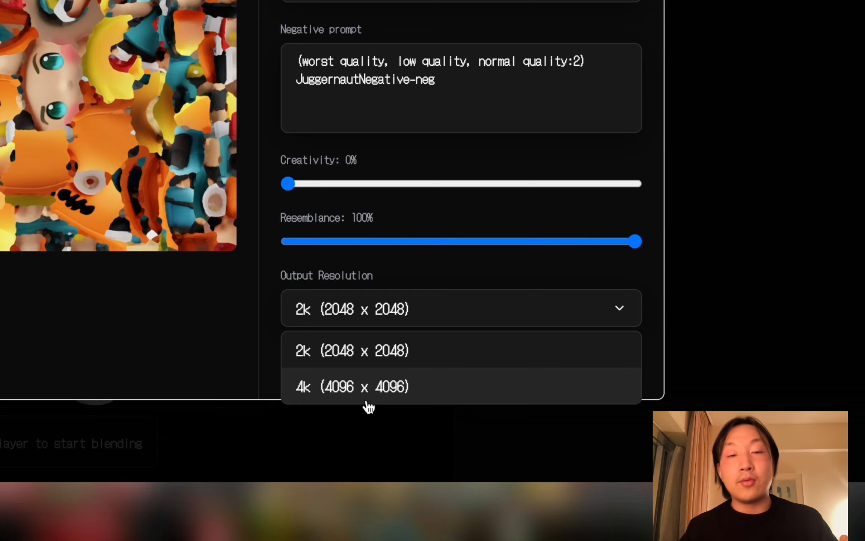
pyautogui.click(417, 156)
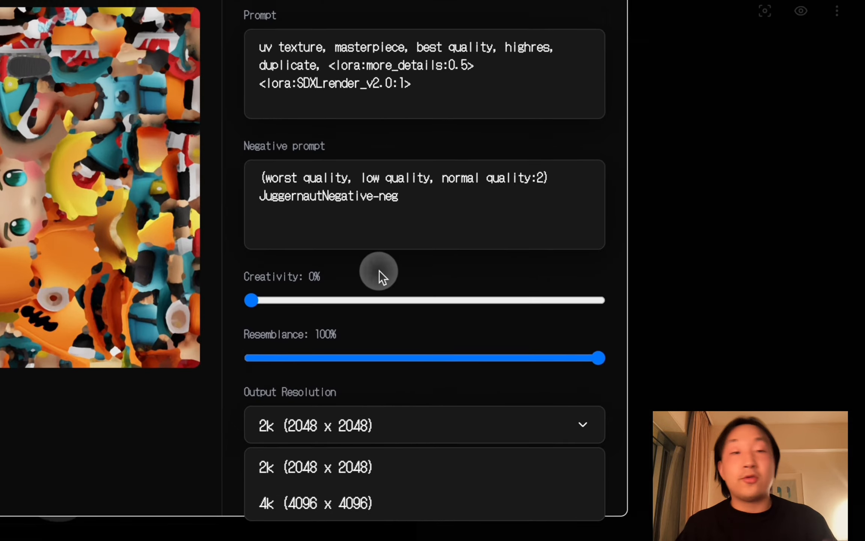
pyautogui.click(537, 127)
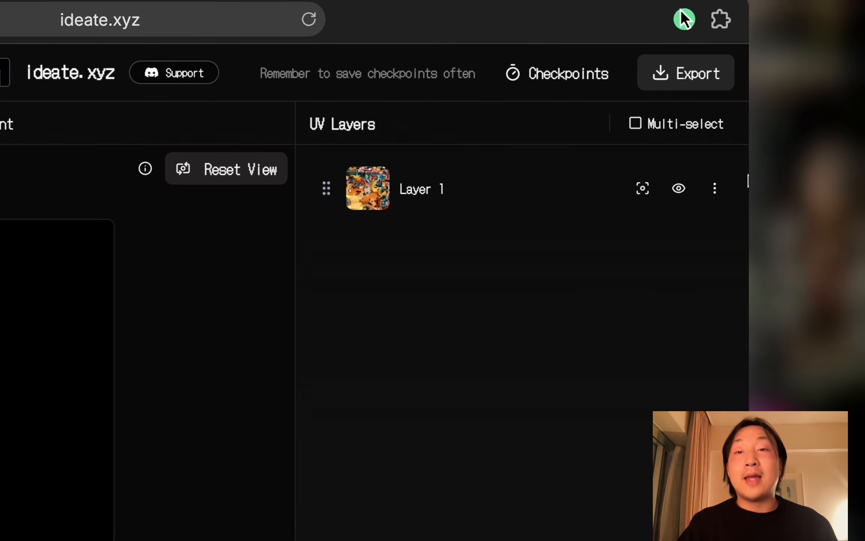
pyautogui.click(715, 188)
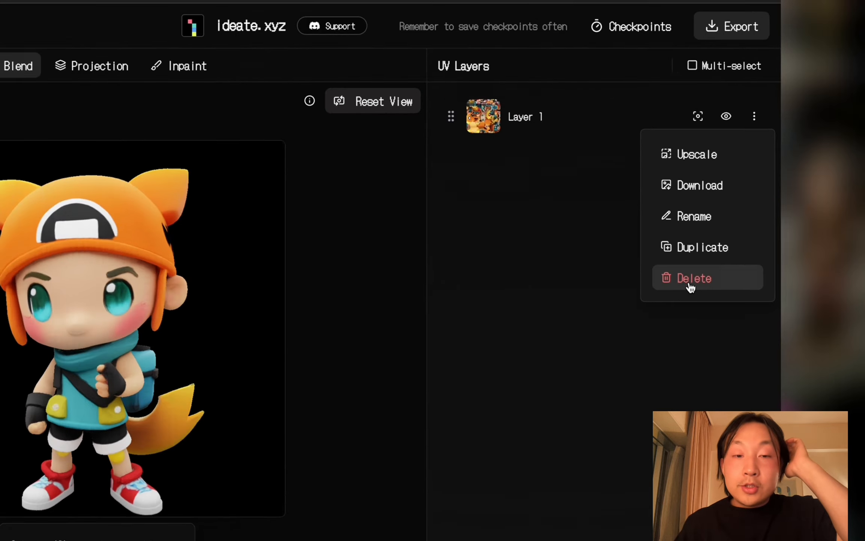
pyautogui.click(677, 296)
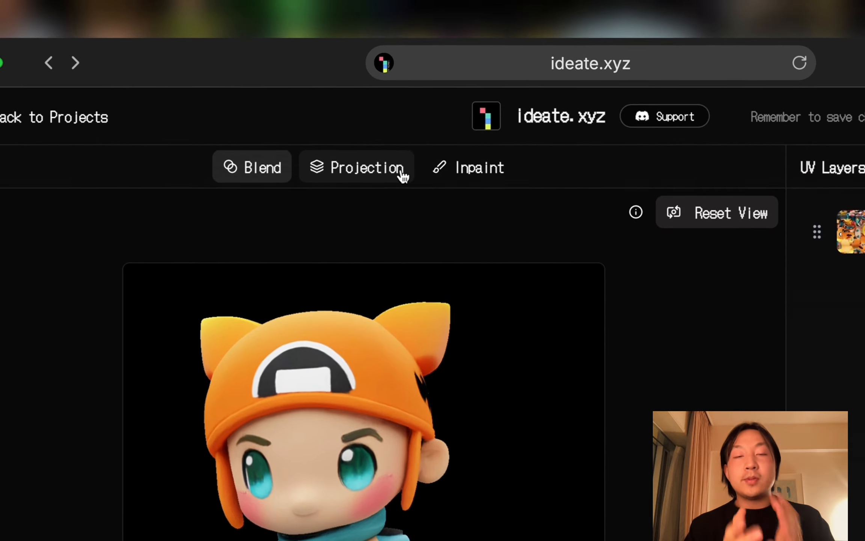
# Switch to Projection mode and place Projection 1 as a reduced front view in the left half of the canvas
pyautogui.click(384, 152)
pyautogui.moveTo(381, 403); pyautogui.dragTo(380, 293, button='right')
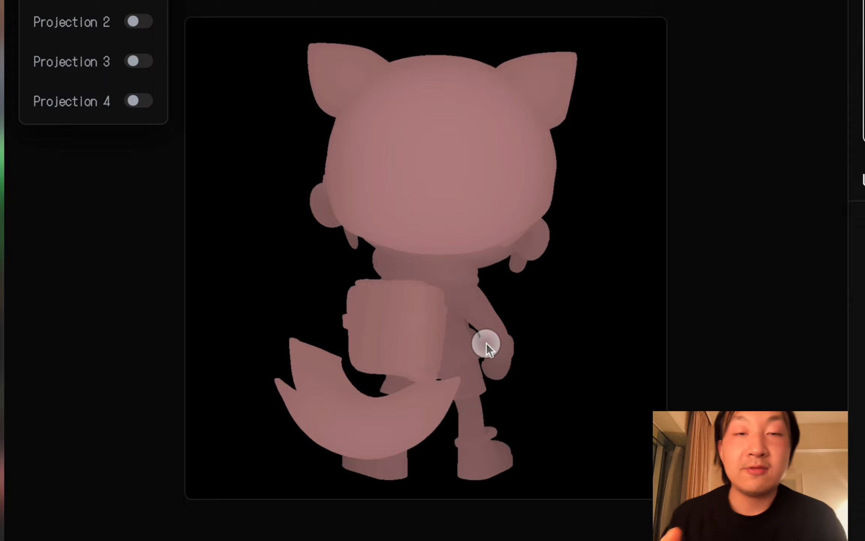
pyautogui.moveTo(483, 344); pyautogui.dragTo(201, 337)
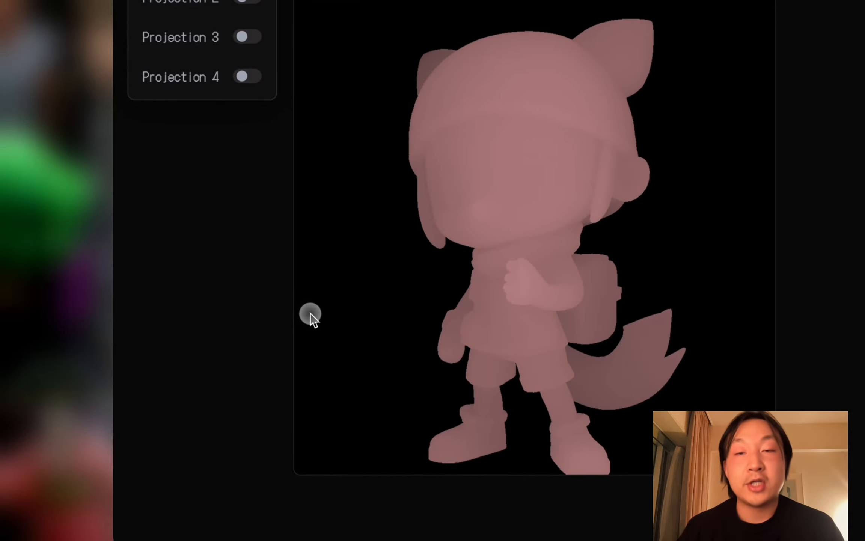
pyautogui.moveTo(311, 314); pyautogui.dragTo(384, 313)
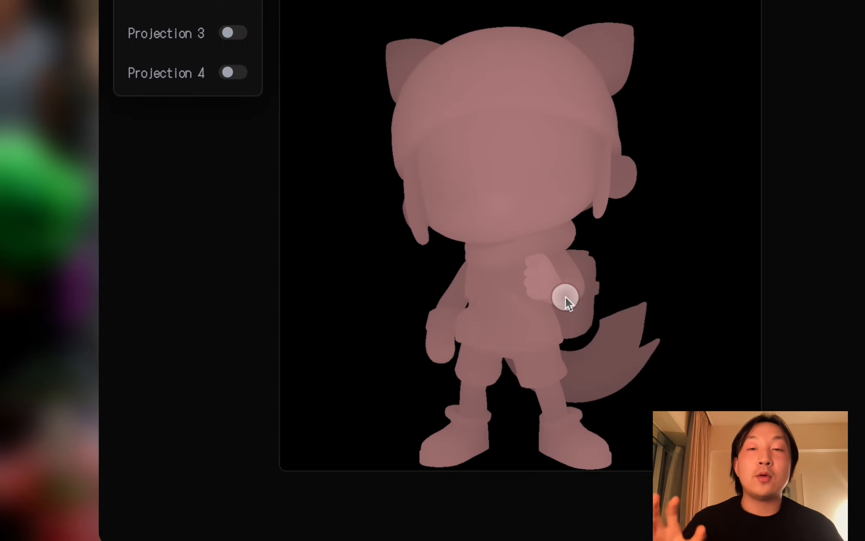
pyautogui.moveTo(566, 297); pyautogui.dragTo(453, 269, button='right')
pyautogui.scroll(-8, 456, 296)
pyautogui.scroll(7, 456, 296)
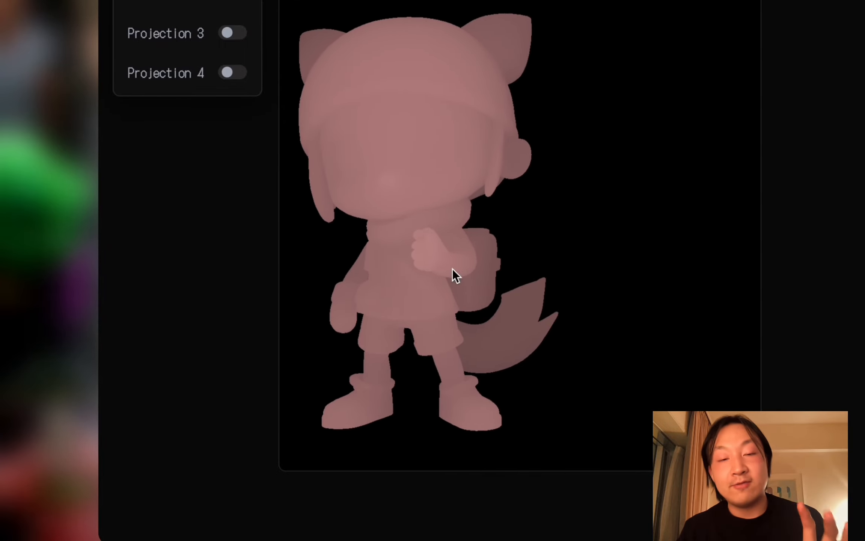
pyautogui.scroll(-3, 452, 268)
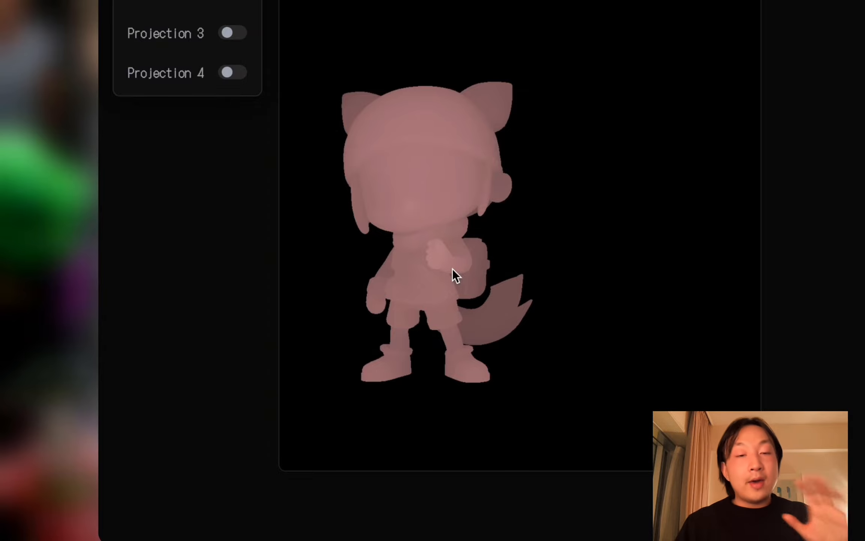
pyautogui.scroll(-1, 452, 268)
pyautogui.moveTo(452, 269); pyautogui.dragTo(436, 268)
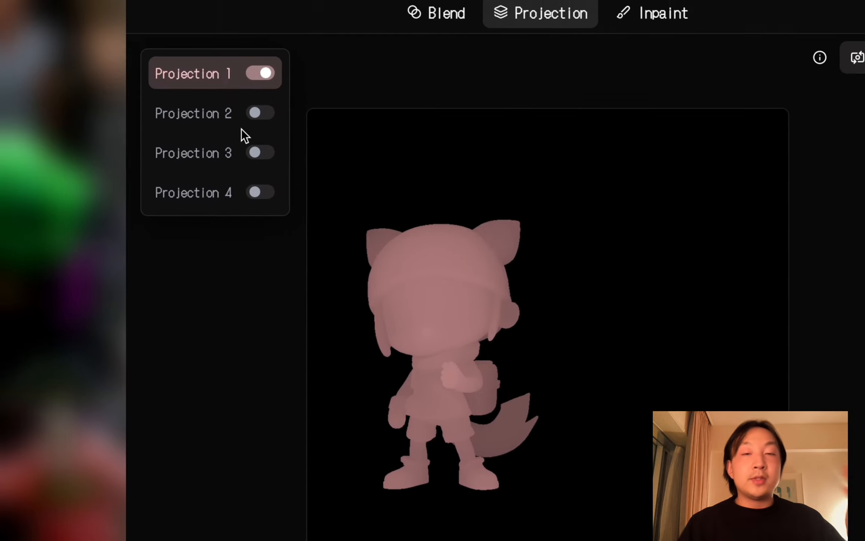
# Enable Projection 2 and place it as a back view beside Projection 1, scaled to a similar size
pyautogui.click(257, 113)
pyautogui.scroll(-3, 593, 417)
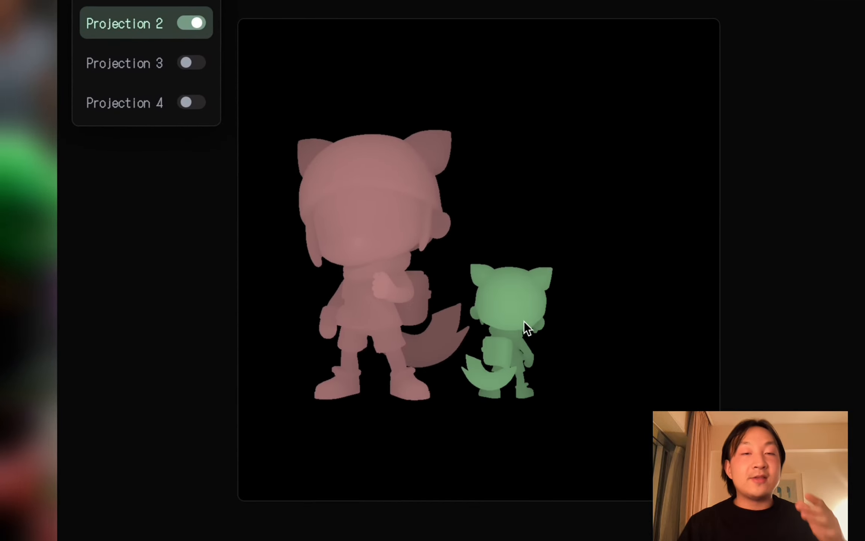
pyautogui.scroll(2, 593, 410)
pyautogui.moveTo(521, 314); pyautogui.dragTo(539, 222)
pyautogui.scroll(3, 522, 216)
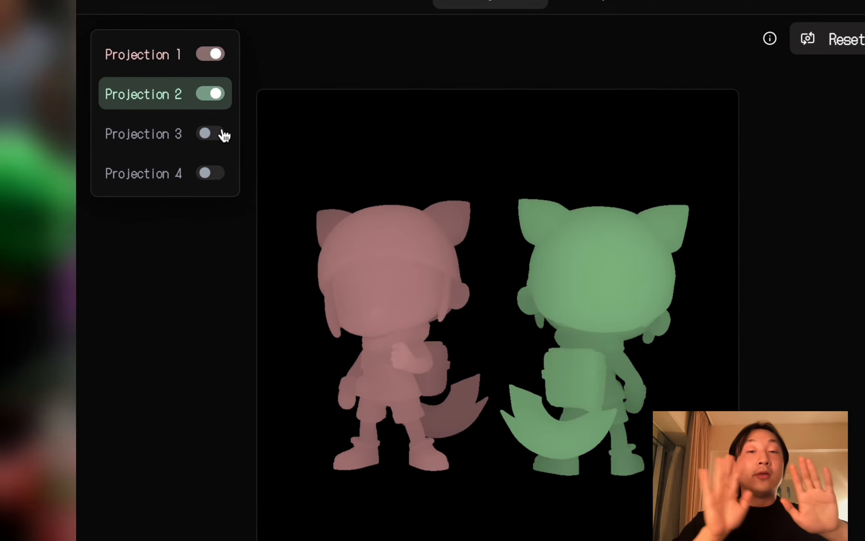
pyautogui.moveTo(560, 302); pyautogui.dragTo(559, 287)
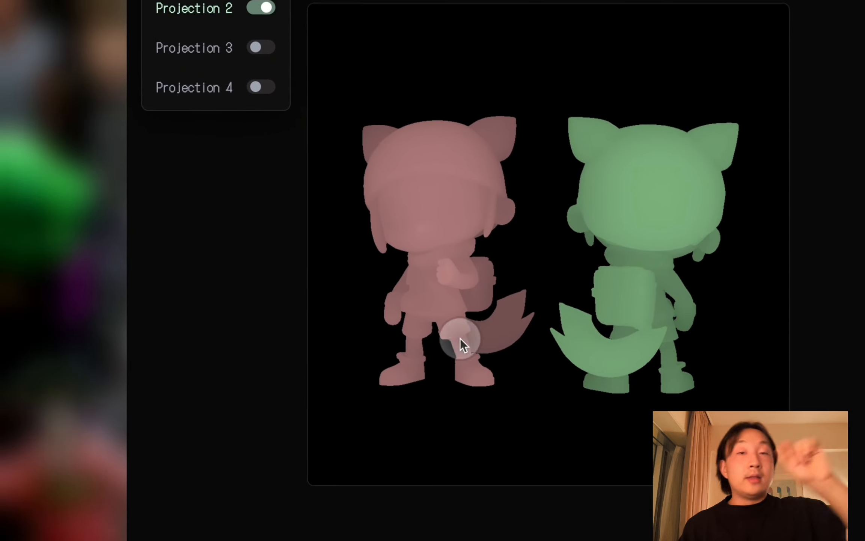
# Enable Projection 3, turn it off again, and enable Projection 4
pyautogui.click(261, 47)
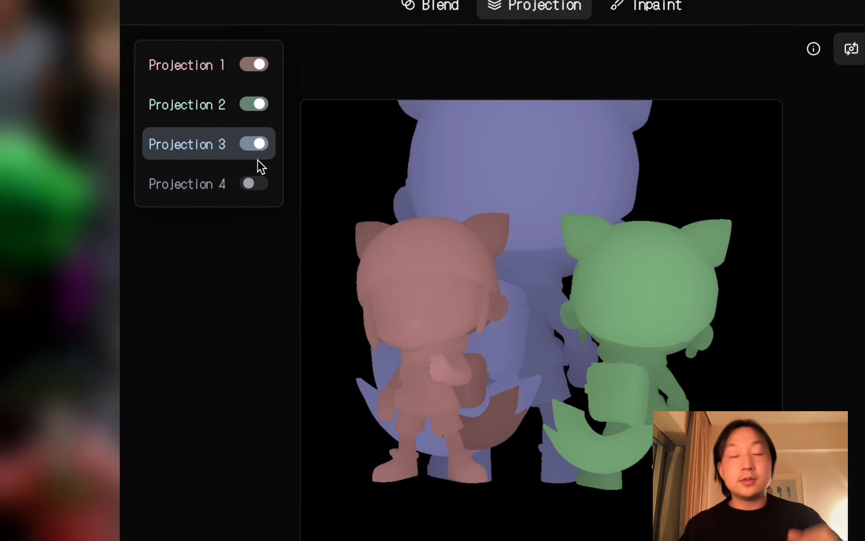
pyautogui.click(209, 62)
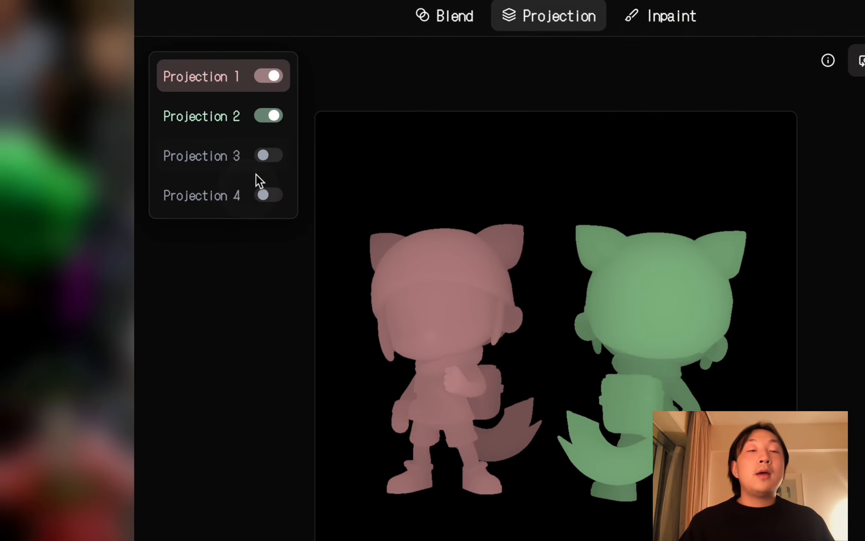
pyautogui.click(268, 196)
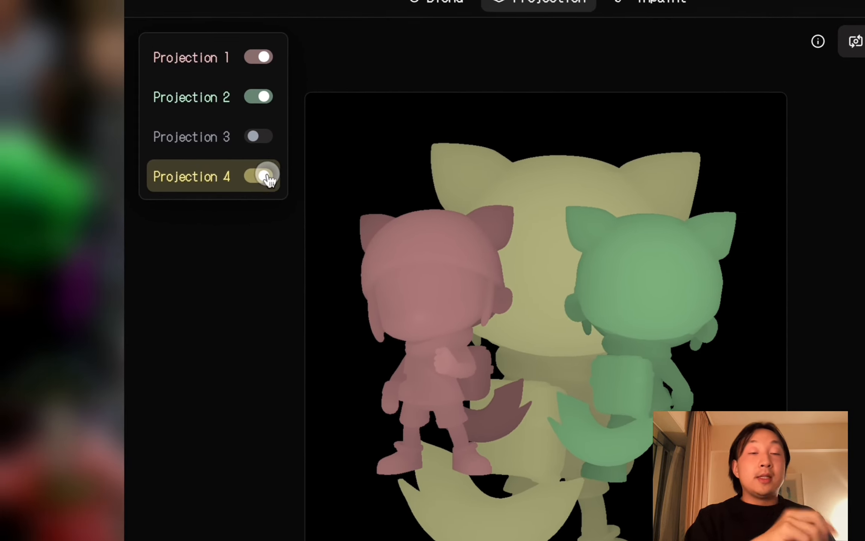
# Turn off Projection 4 and replace the texture prompt with "a chibi style adventurer with a tail and ears, in a helmet and a backpack"
pyautogui.click(268, 176)
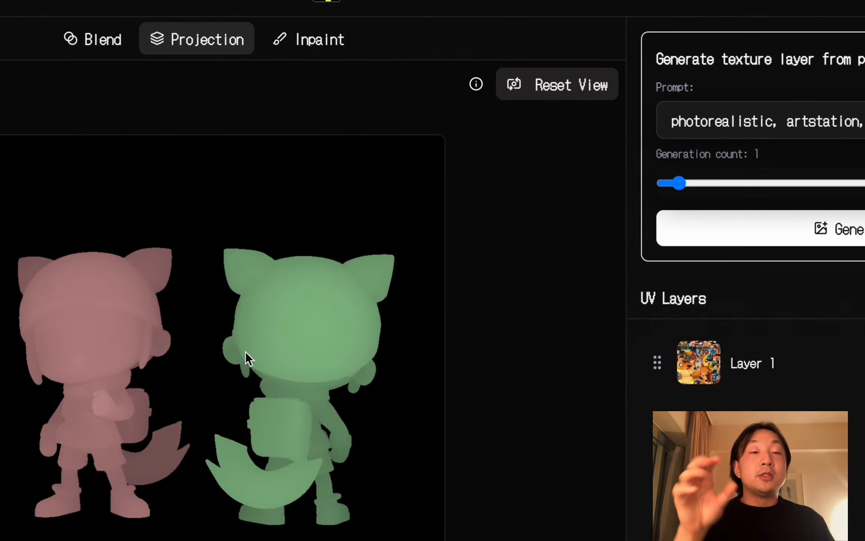
pyautogui.tripleClick(783, 127)
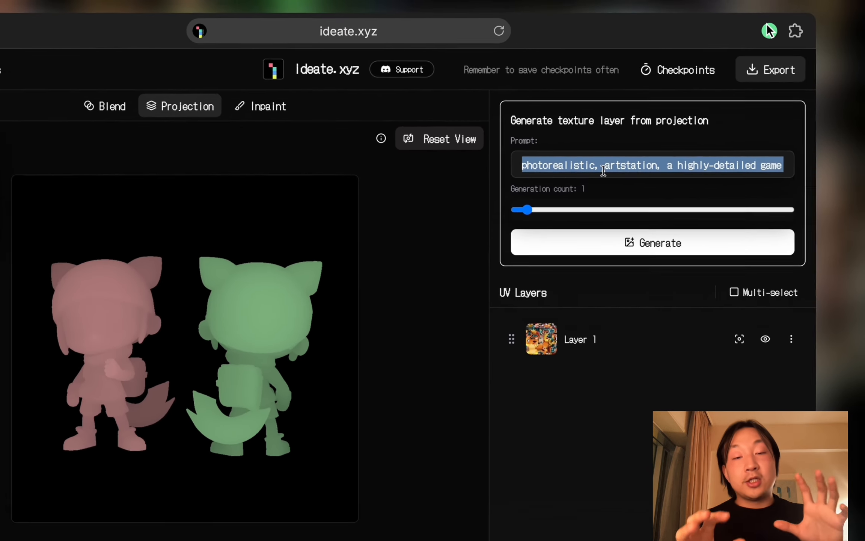
pyautogui.press('BackSpace')
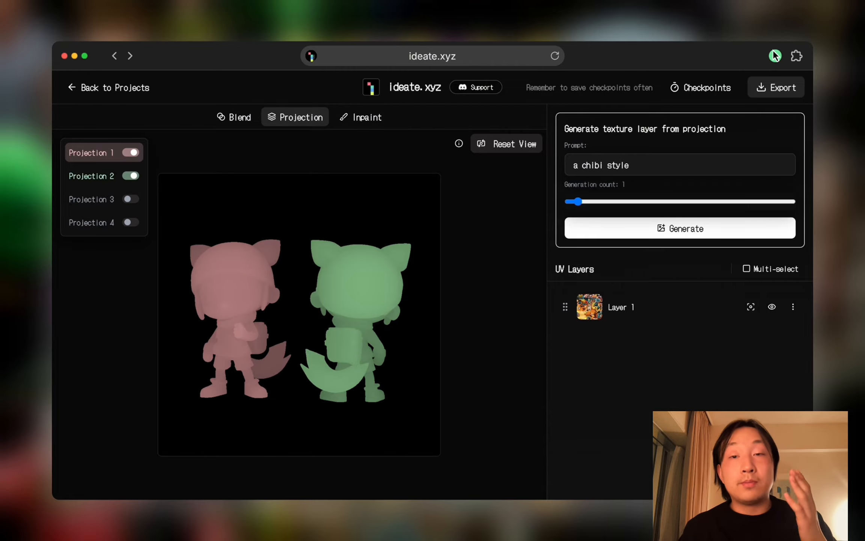
pyautogui.write('a chibi style adventurer with a tail and ears, in a helmet and a backpack')
# Generate 2 texture variants from the projections and add the muted grey-brown adventurer variant to the project as a new layer
pyautogui.click(646, 201)
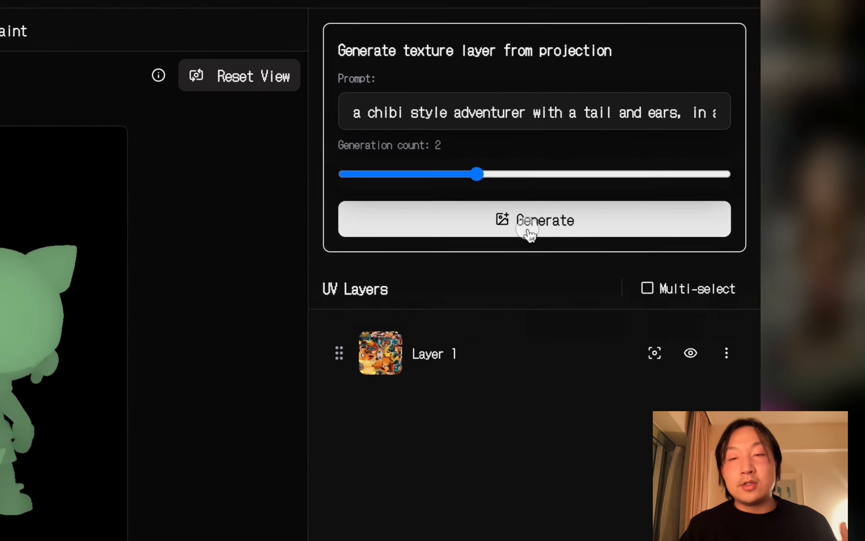
pyautogui.click(676, 233)
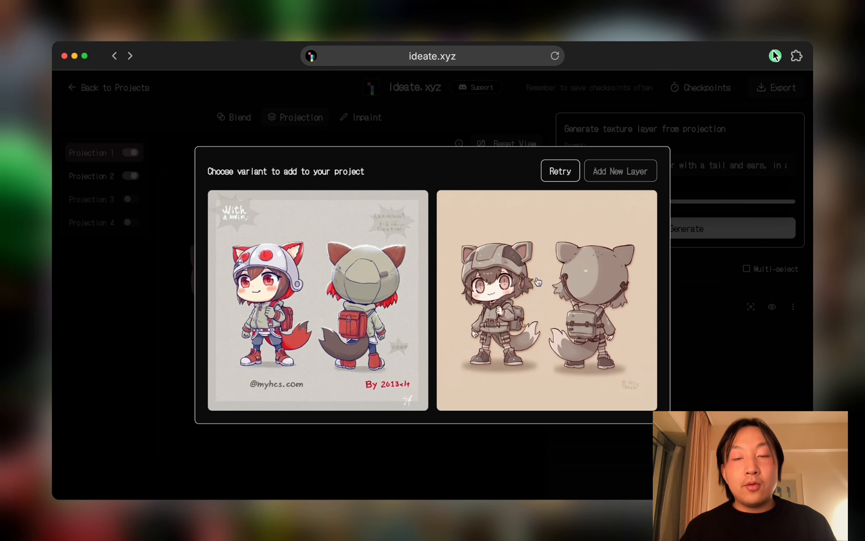
pyautogui.click(378, 292)
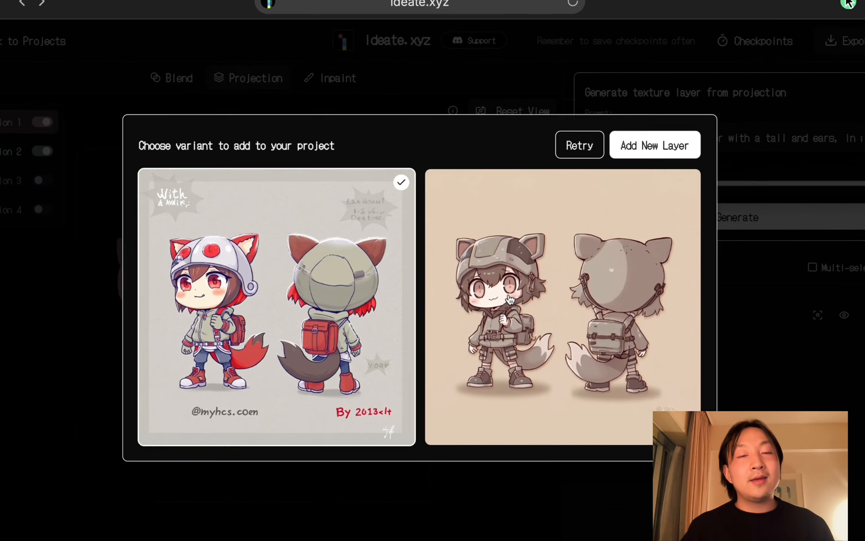
pyautogui.click(564, 289)
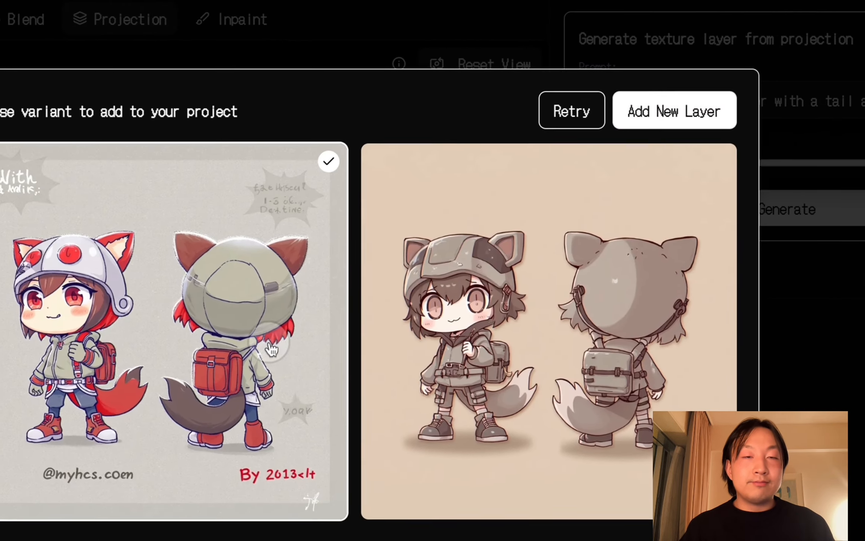
pyautogui.click(418, 311)
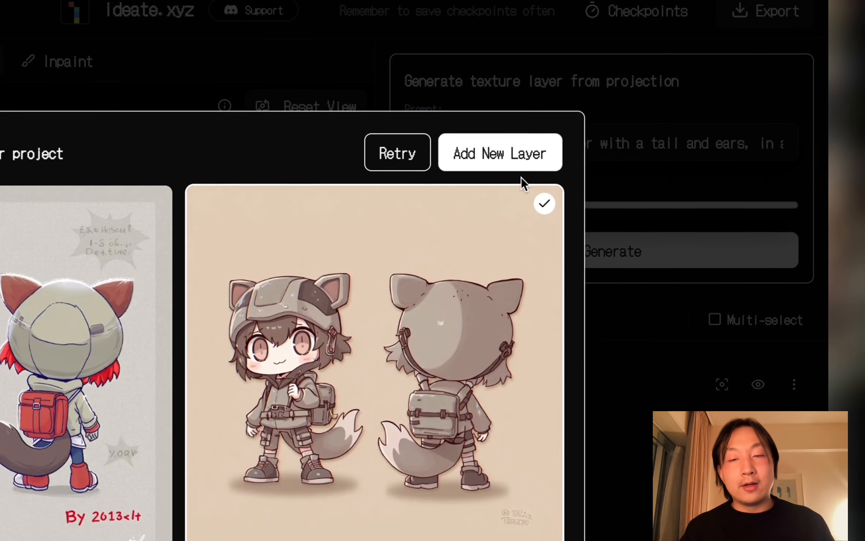
pyautogui.click(521, 180)
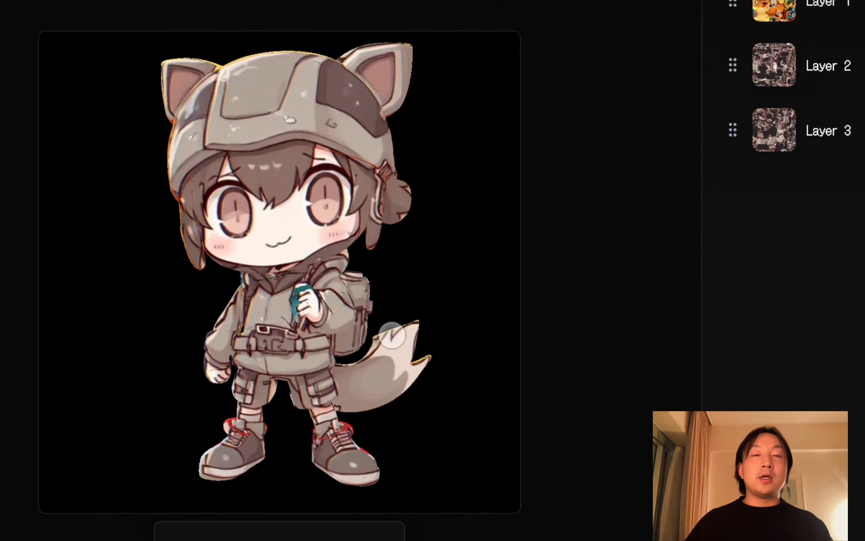
pyautogui.moveTo(485, 317); pyautogui.dragTo(120, 353)
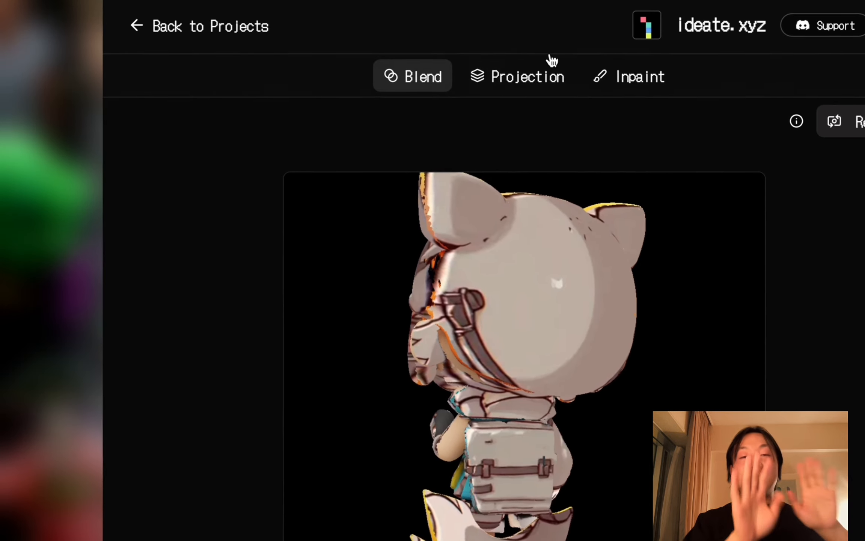
# Enable Projection 3 as a side view in the middle of the Projection canvas, and move Projections 1 and 2 outward to clear it
pyautogui.click(517, 77)
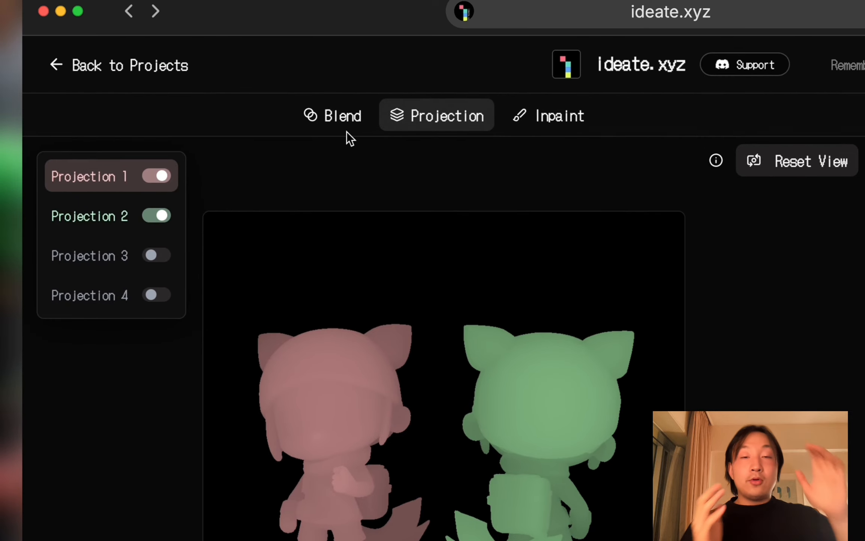
pyautogui.click(381, 19)
pyautogui.moveTo(466, 371); pyautogui.dragTo(683, 398)
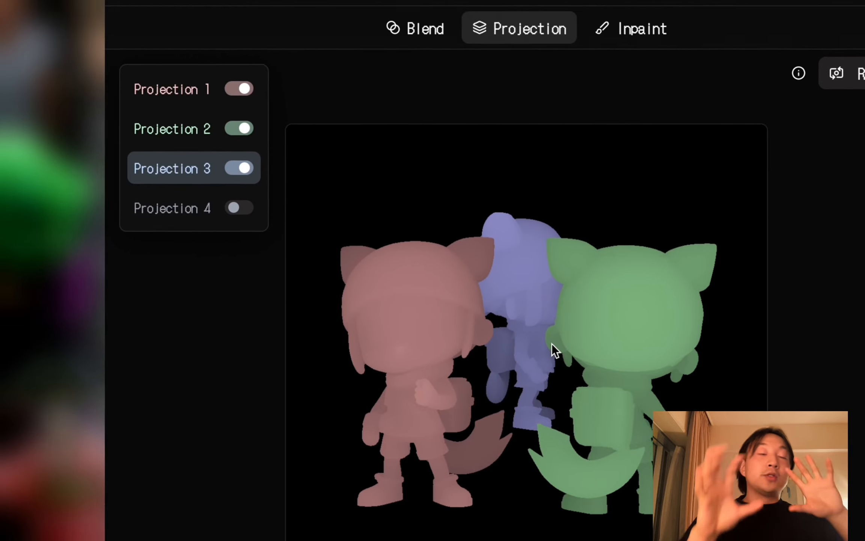
pyautogui.click(193, 100)
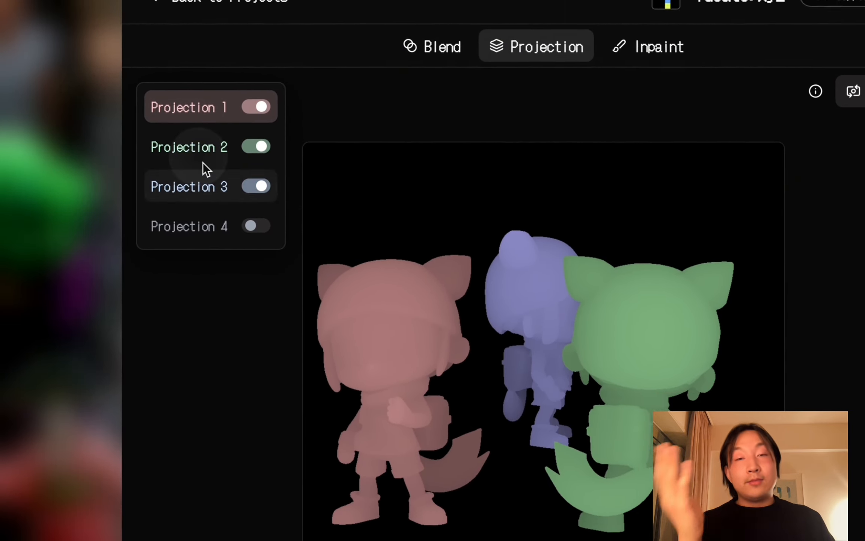
pyautogui.click(205, 149)
pyautogui.moveTo(699, 371)
pyautogui.mouseDown()
pyautogui.moveTo(751, 370)
pyautogui.moveTo(733, 369)
pyautogui.mouseUp()
pyautogui.click(221, 188)
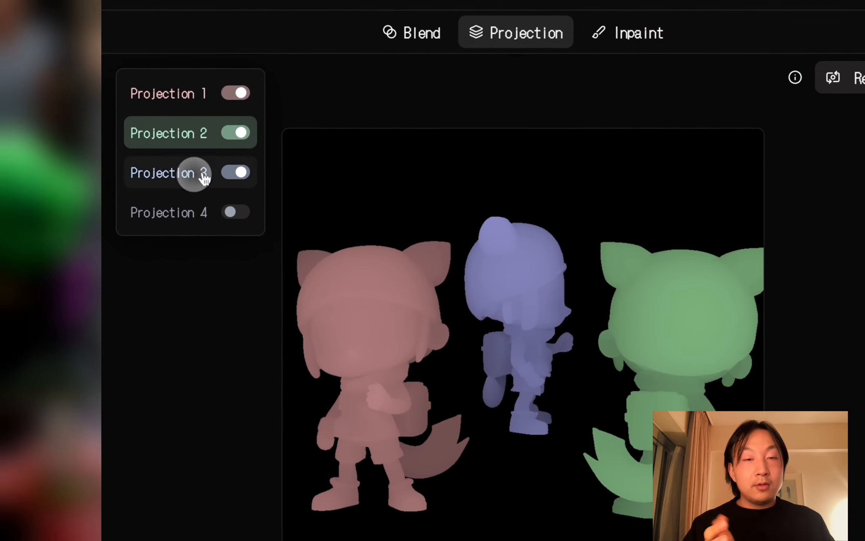
pyautogui.moveTo(500, 306); pyautogui.dragTo(347, 320)
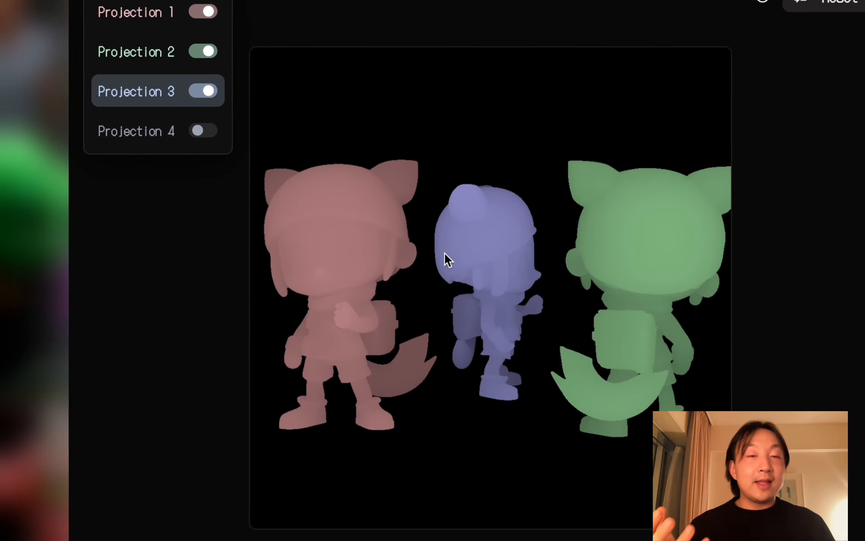
# Switch to Blend mode, move Layer 1 to the bottom of the UV layer stack and return it to the top
pyautogui.click(353, 78)
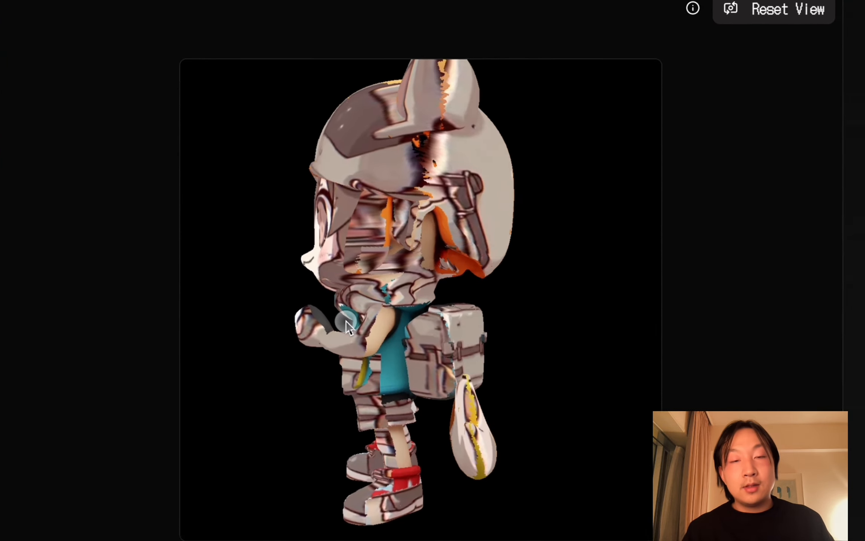
pyautogui.moveTo(419, 303); pyautogui.dragTo(684, 303)
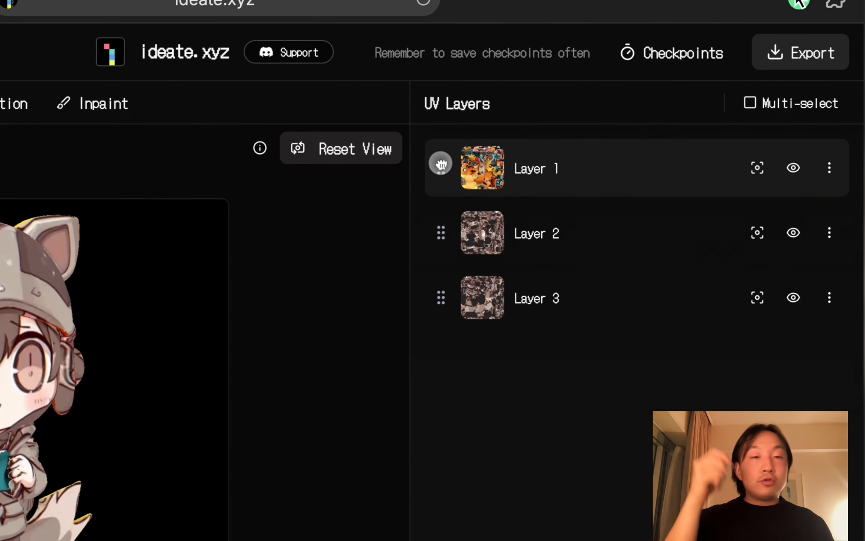
pyautogui.moveTo(356, 185); pyautogui.dragTo(356, 352)
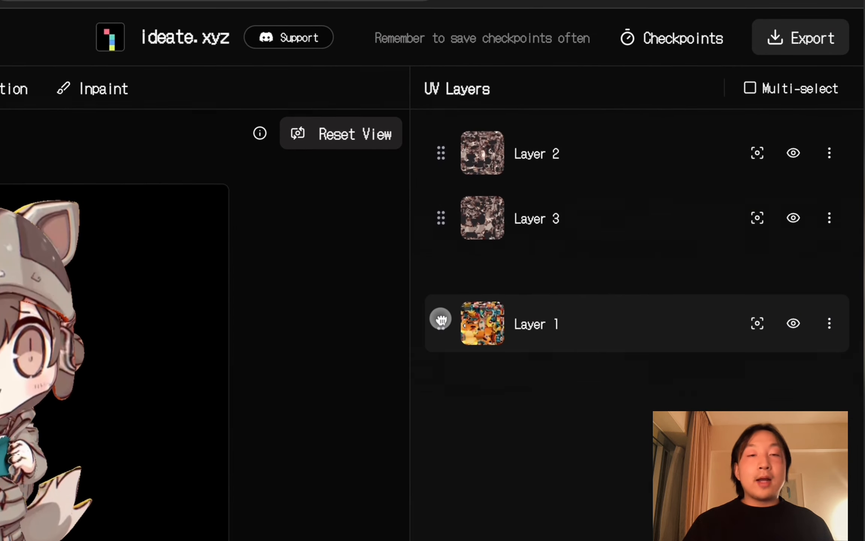
pyautogui.moveTo(441, 319); pyautogui.dragTo(443, 324)
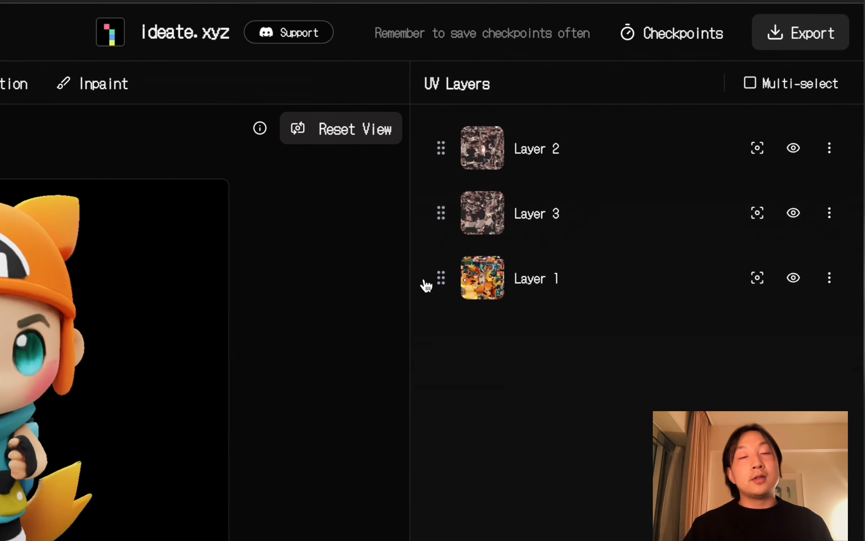
pyautogui.moveTo(426, 286); pyautogui.dragTo(442, 135)
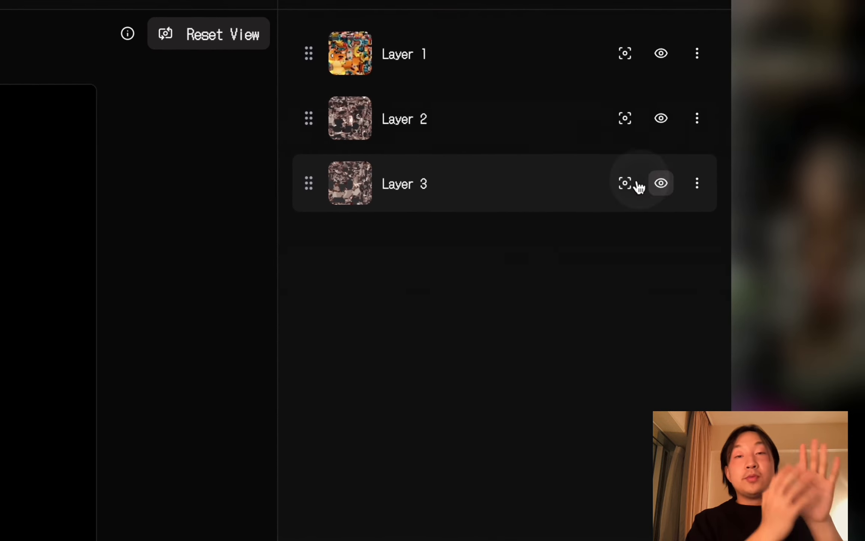
# Hide Layers 2 and 3, and flatten those two UV layers into a single layer
pyautogui.click(645, 182)
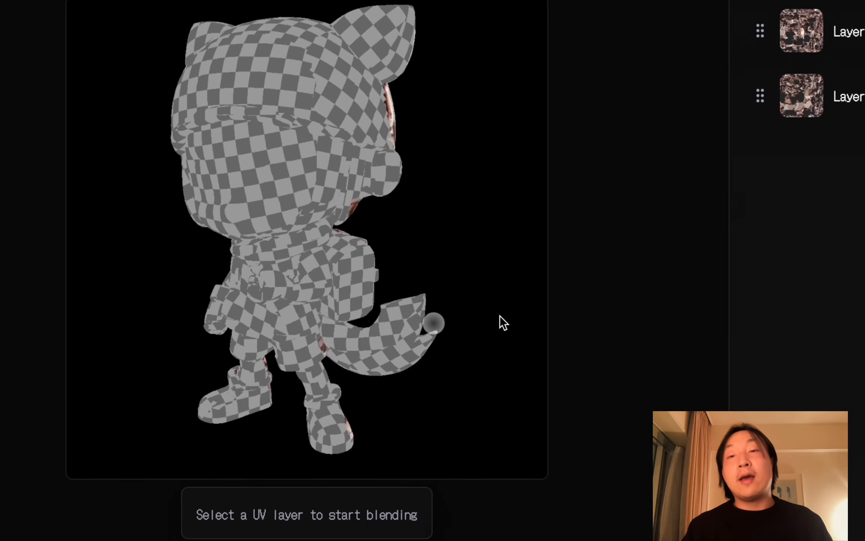
pyautogui.moveTo(504, 323); pyautogui.dragTo(172, 339)
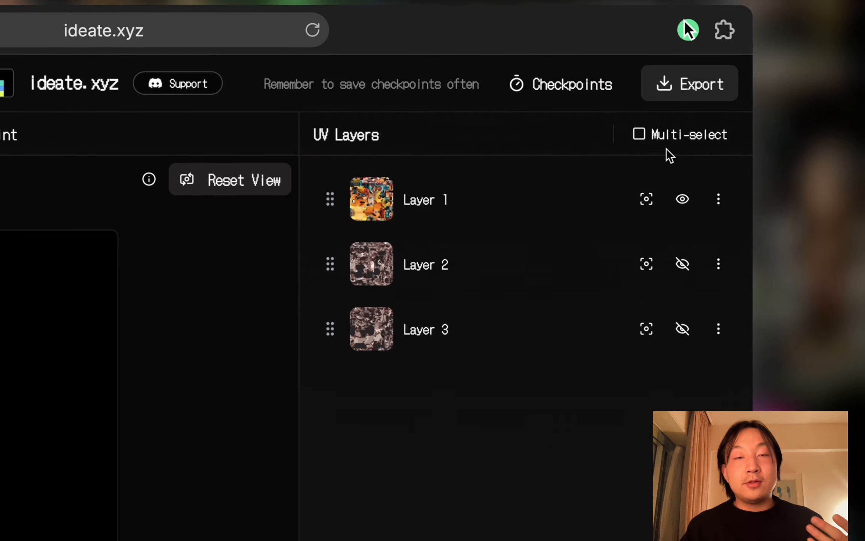
pyautogui.click(614, 165)
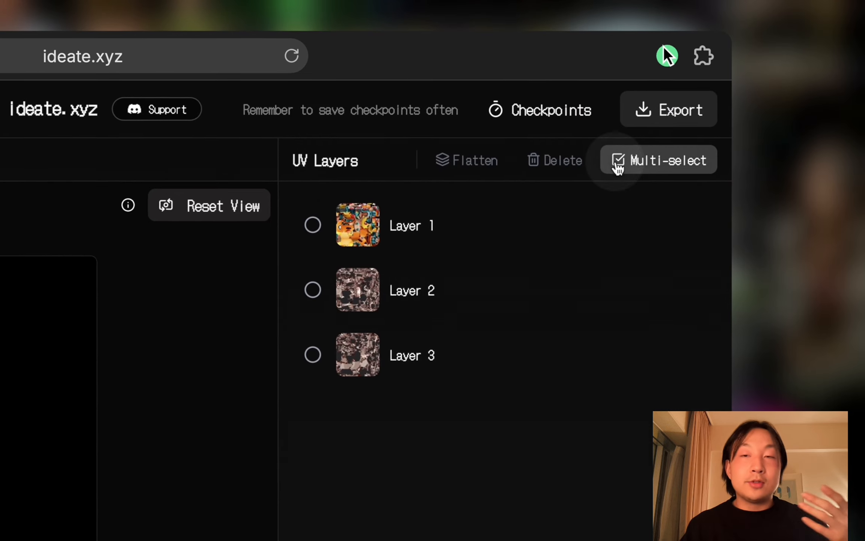
pyautogui.click(340, 295)
pyautogui.click(339, 334)
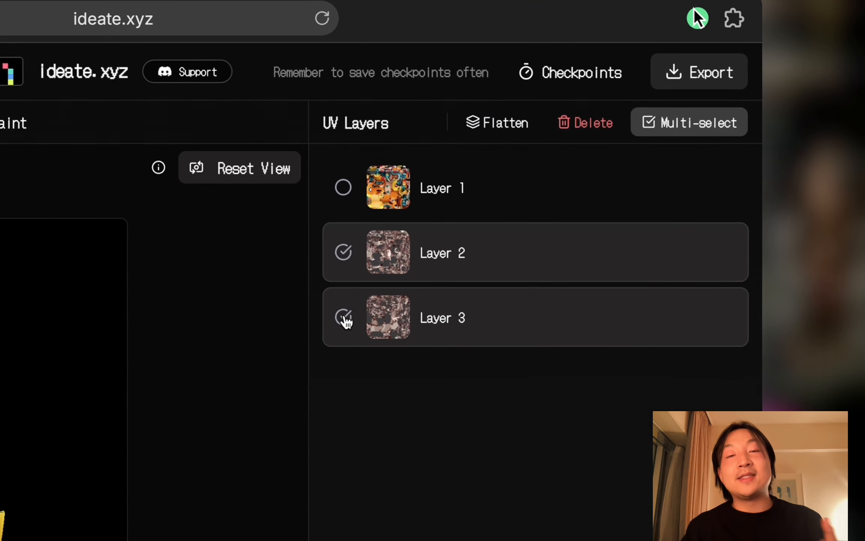
pyautogui.click(498, 146)
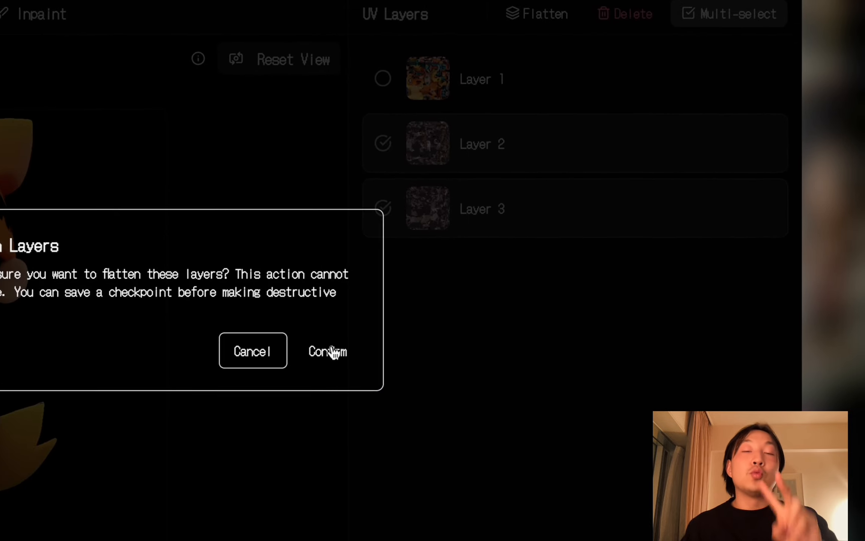
pyautogui.click(345, 322)
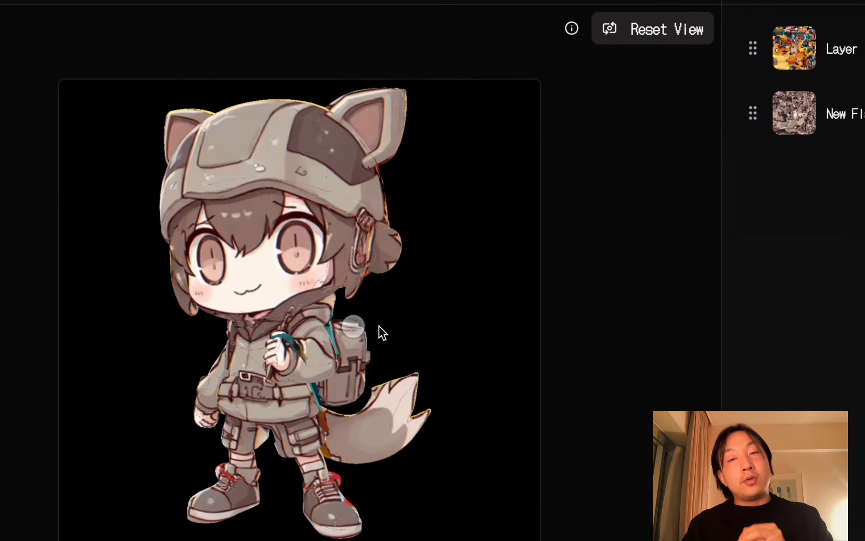
# Compare the model with Layer 1 hidden and shown beneath the flattened layer, examining the texture coverage from several sides
pyautogui.moveTo(379, 326); pyautogui.dragTo(432, 320)
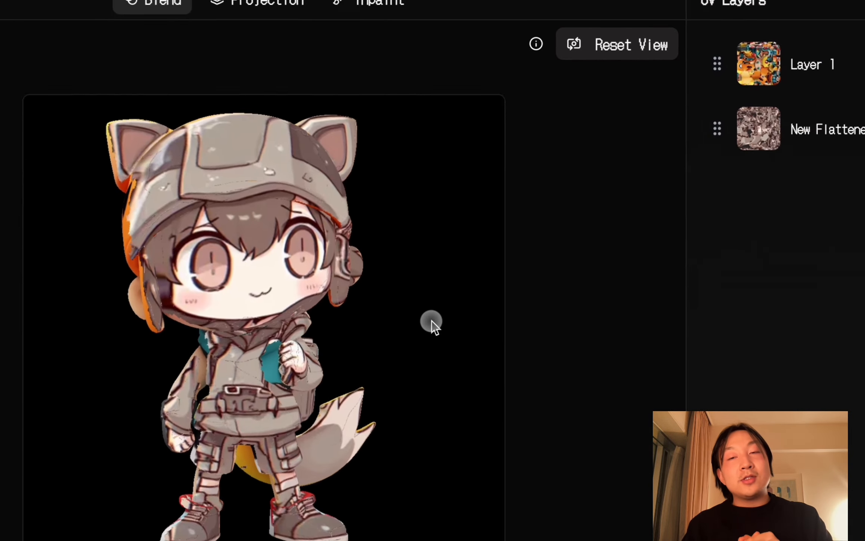
pyautogui.click(772, 147)
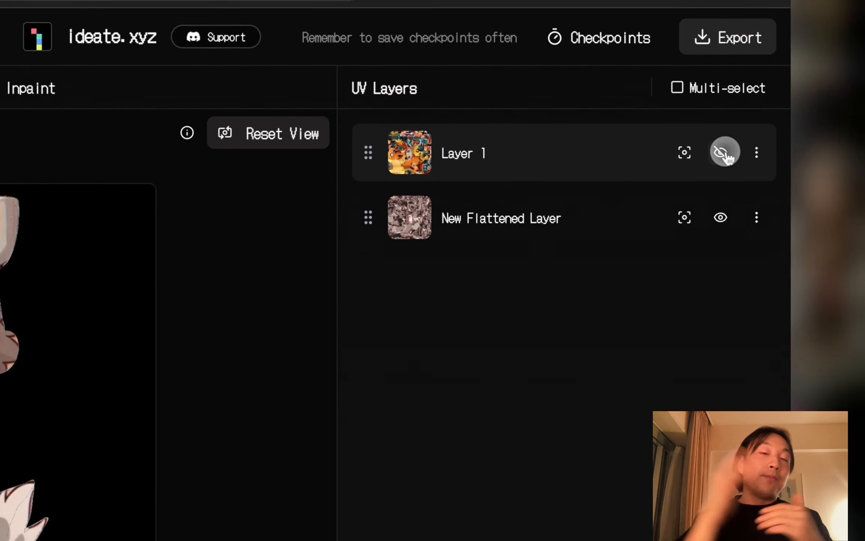
pyautogui.click(725, 152)
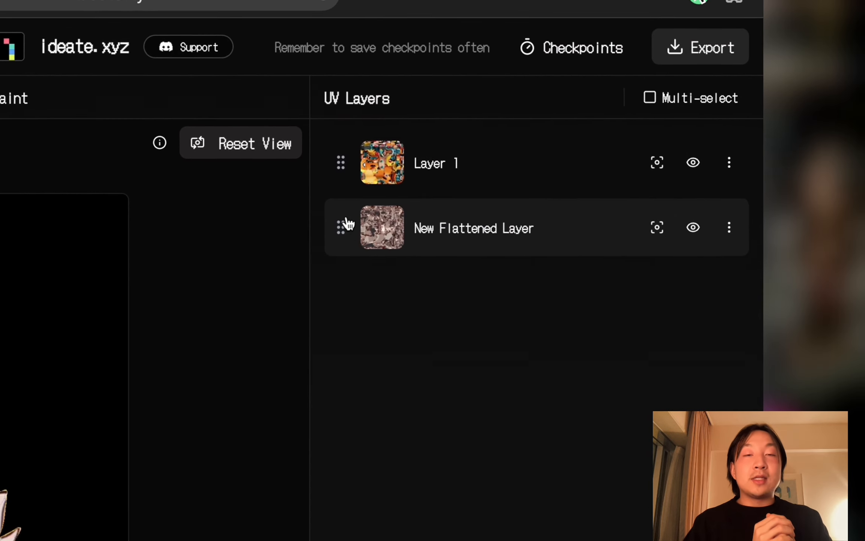
pyautogui.moveTo(368, 217); pyautogui.dragTo(343, 243)
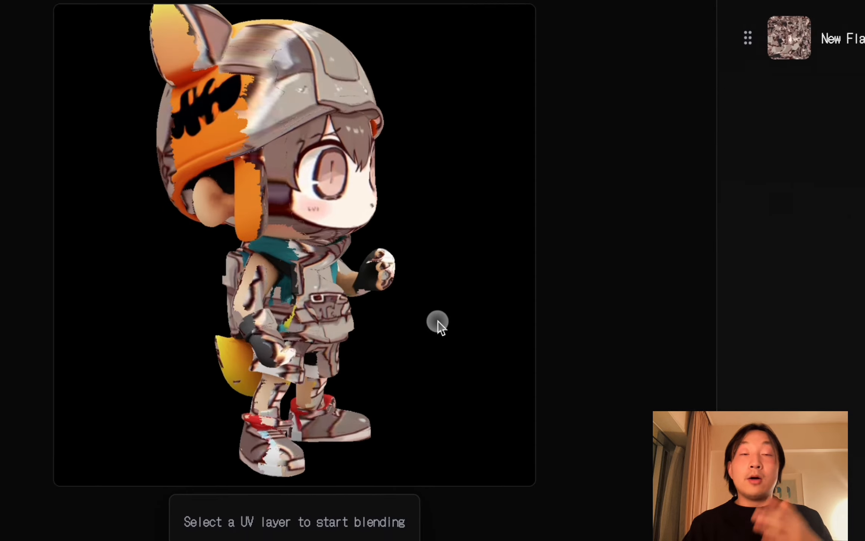
pyautogui.moveTo(436, 322); pyautogui.dragTo(286, 319)
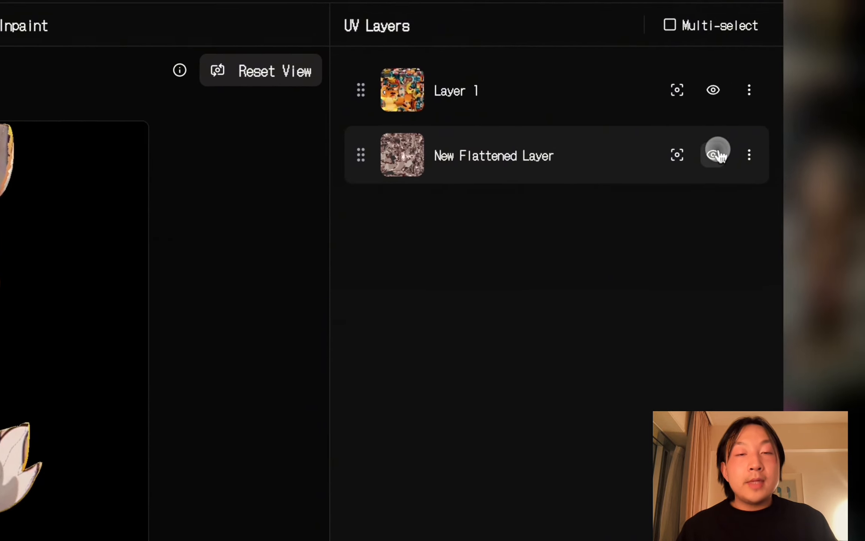
# Hide the flattened layer and activate the paint brush in Inpaint mode
pyautogui.click(718, 154)
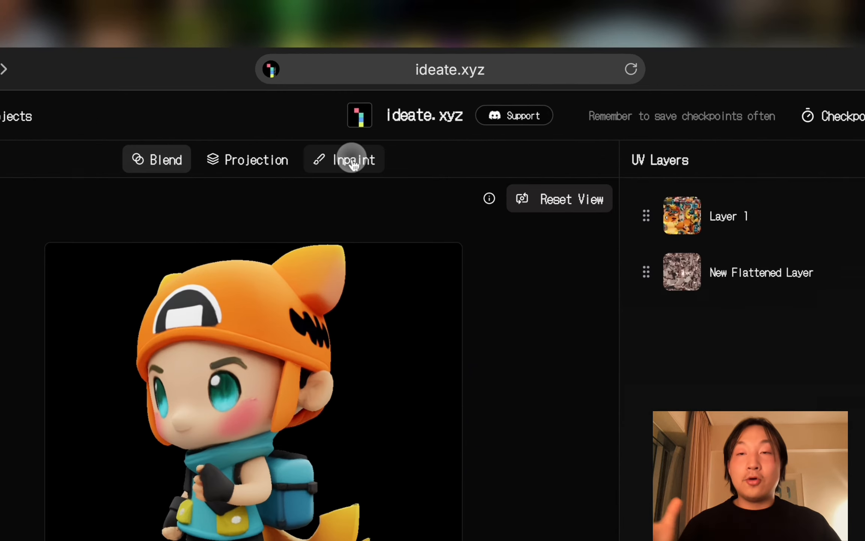
pyautogui.click(364, 117)
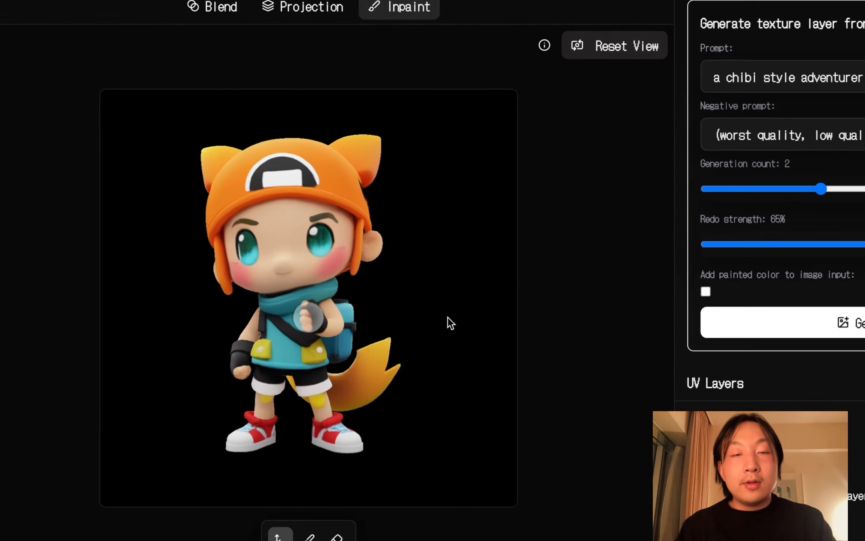
pyautogui.moveTo(246, 333)
pyautogui.mouseDown()
pyautogui.moveTo(303, 334)
pyautogui.moveTo(261, 336)
pyautogui.mouseUp()
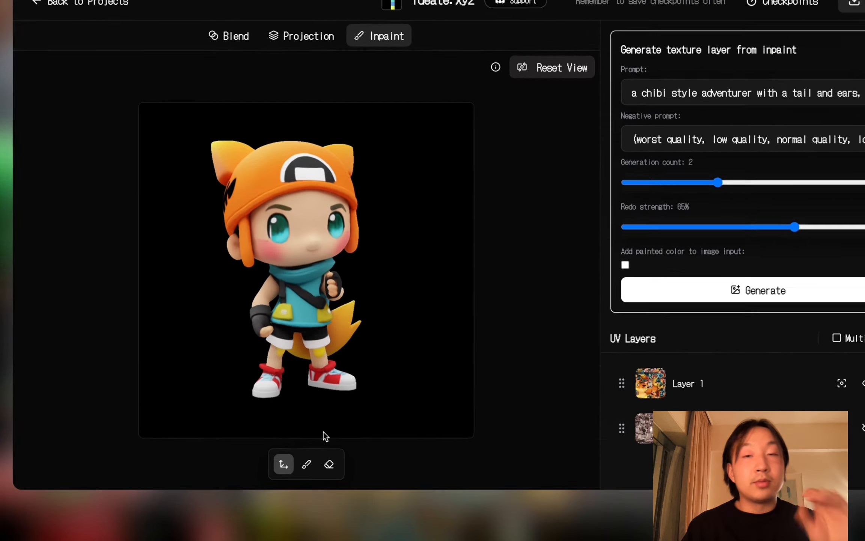
pyautogui.click(307, 464)
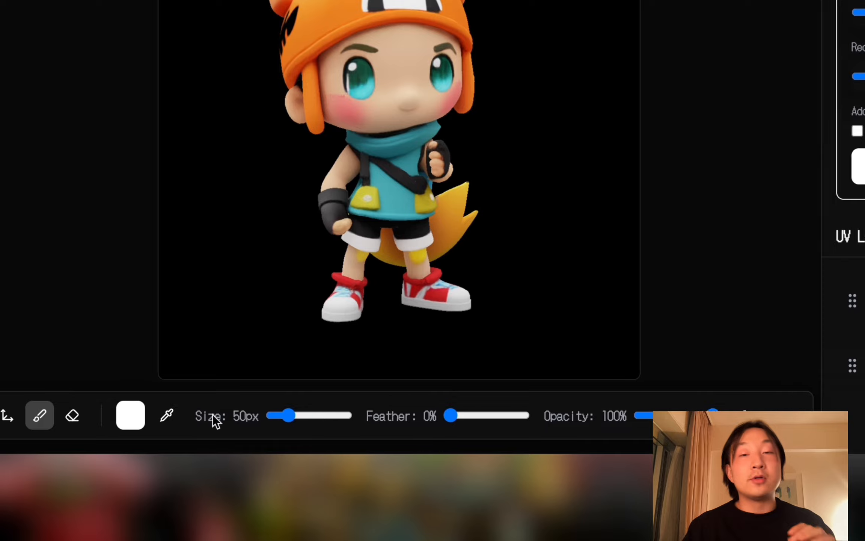
# Try the 50 px brush and eraser with a white stroke from the face to the gloved hand, and clear all paint
pyautogui.moveTo(394, 88)
pyautogui.mouseDown()
pyautogui.moveTo(401, 79)
pyautogui.moveTo(336, 231)
pyautogui.mouseUp()
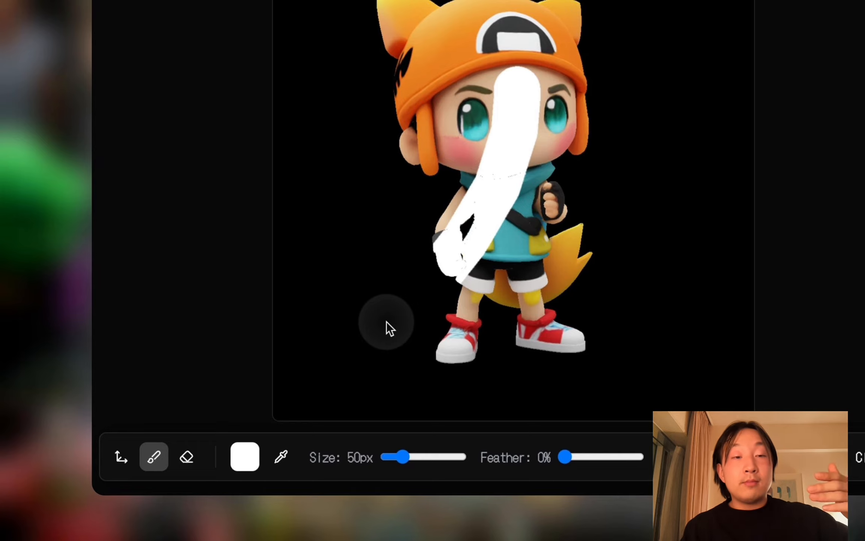
pyautogui.click(187, 456)
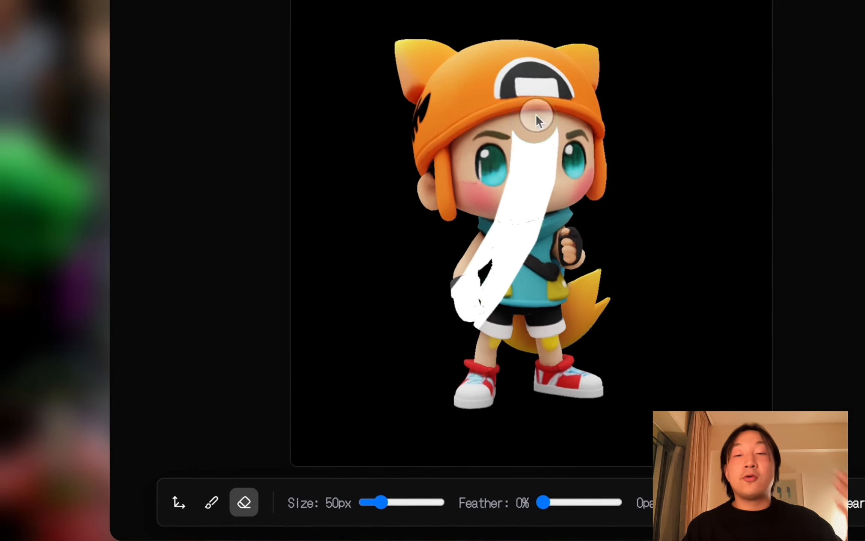
pyautogui.moveTo(536, 120); pyautogui.dragTo(450, 251)
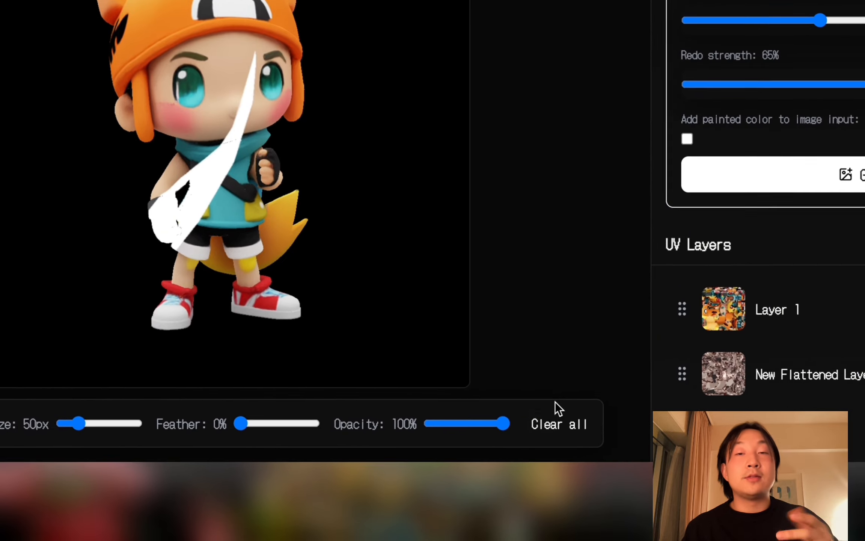
pyautogui.click(559, 423)
# Try a 200 px brush size, reduce it to 19 px and dab white paint on the face
pyautogui.click(158, 413)
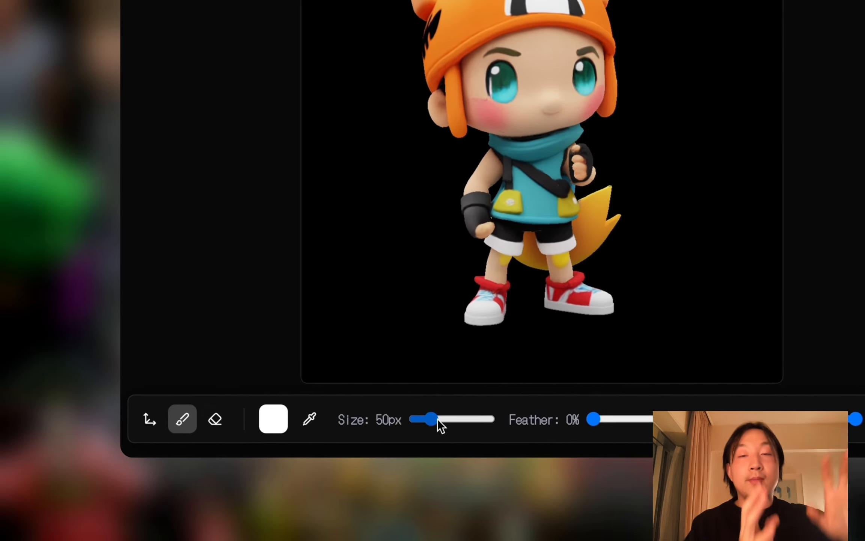
pyautogui.moveTo(432, 419); pyautogui.dragTo(482, 418)
pyautogui.moveTo(483, 418); pyautogui.dragTo(488, 418)
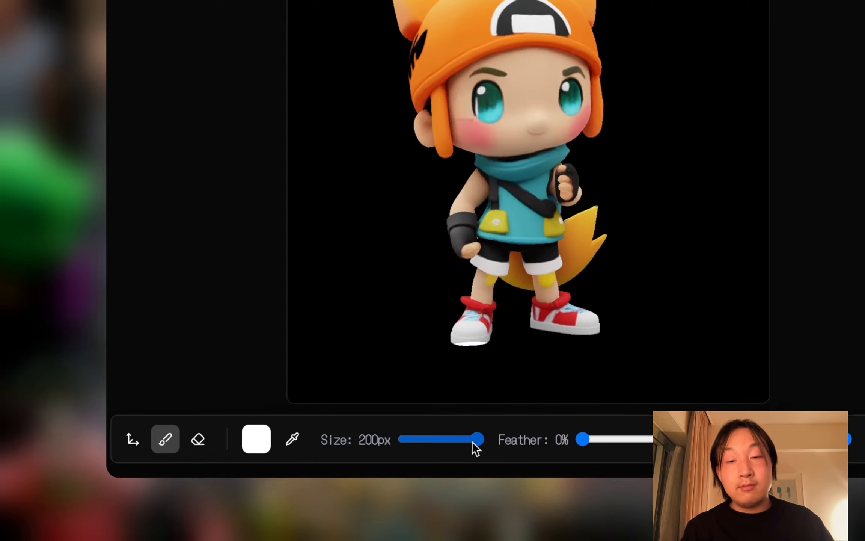
pyautogui.moveTo(485, 472); pyautogui.dragTo(420, 472)
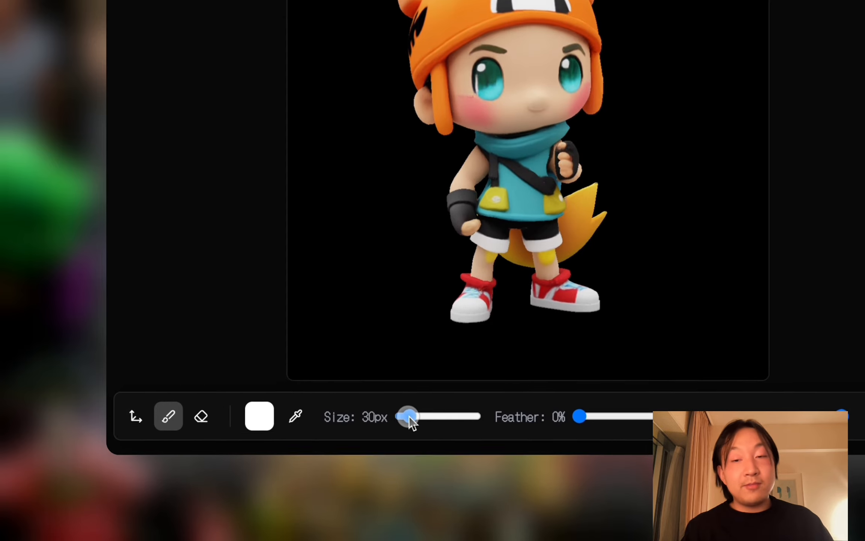
pyautogui.moveTo(409, 416); pyautogui.dragTo(406, 416)
pyautogui.click(509, 107)
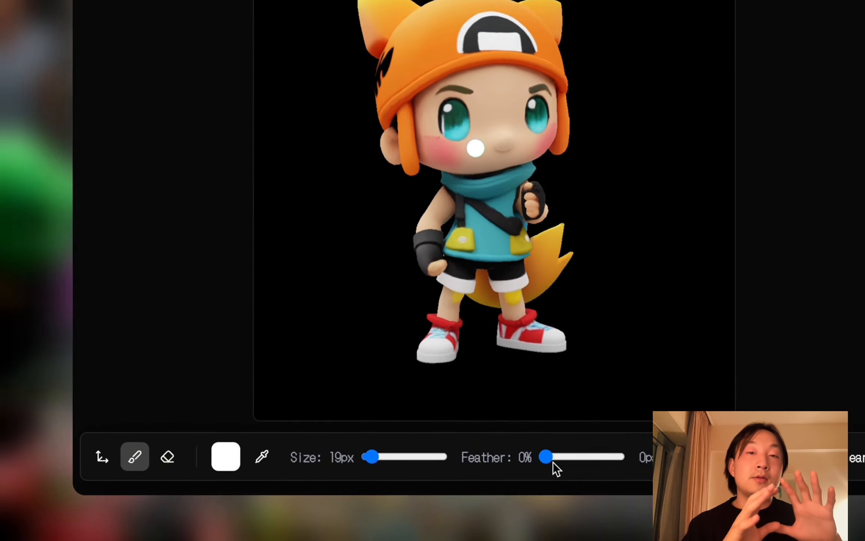
# Set the brush to 48% feather and 104 px size, and paint a soft white stroke from the face to the torso
pyautogui.moveTo(553, 462); pyautogui.dragTo(582, 461)
pyautogui.moveTo(371, 457); pyautogui.dragTo(404, 456)
pyautogui.click(475, 123)
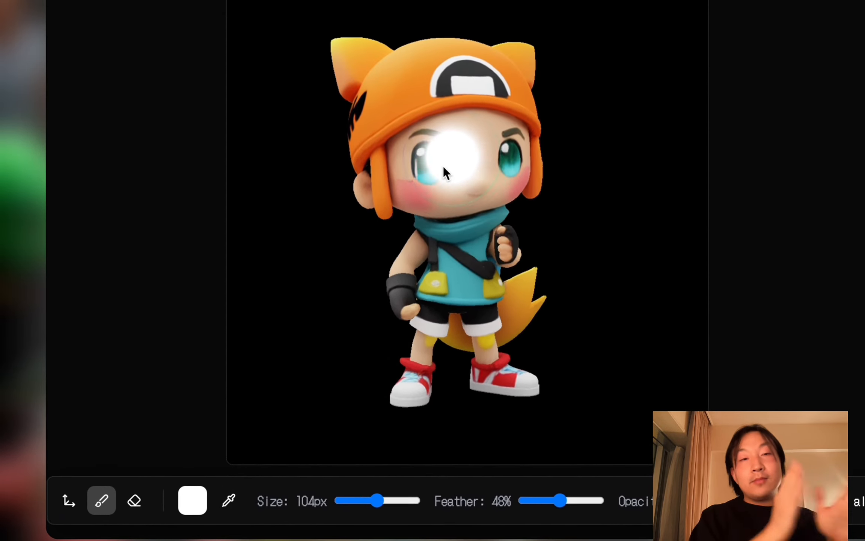
pyautogui.moveTo(444, 167); pyautogui.dragTo(462, 280)
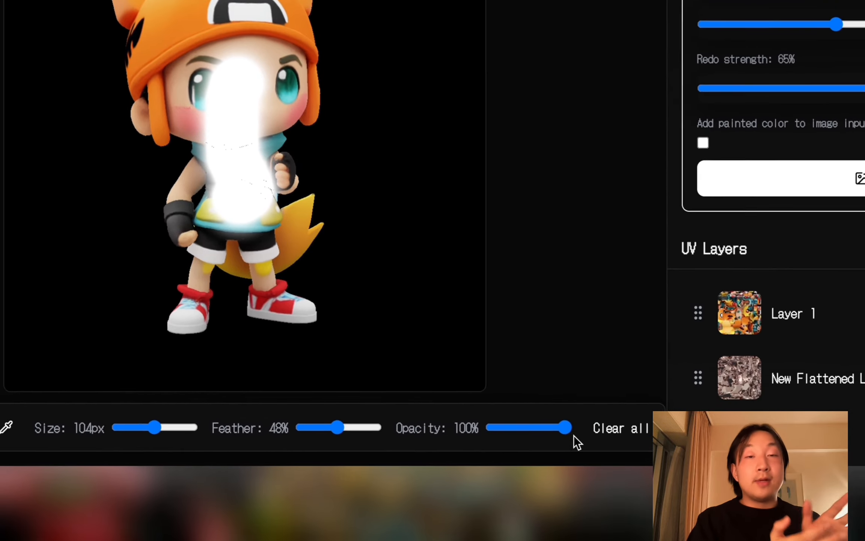
# Try a brush opacity of 40%, clear all painted strokes and restore the opacity to 100%
pyautogui.moveTo(566, 428); pyautogui.dragTo(511, 425)
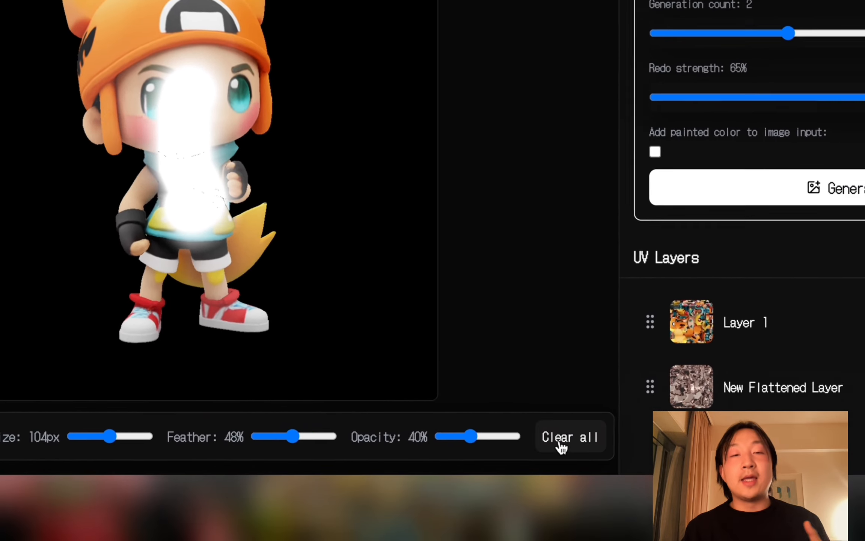
pyautogui.click(561, 445)
pyautogui.moveTo(471, 435); pyautogui.dragTo(553, 428)
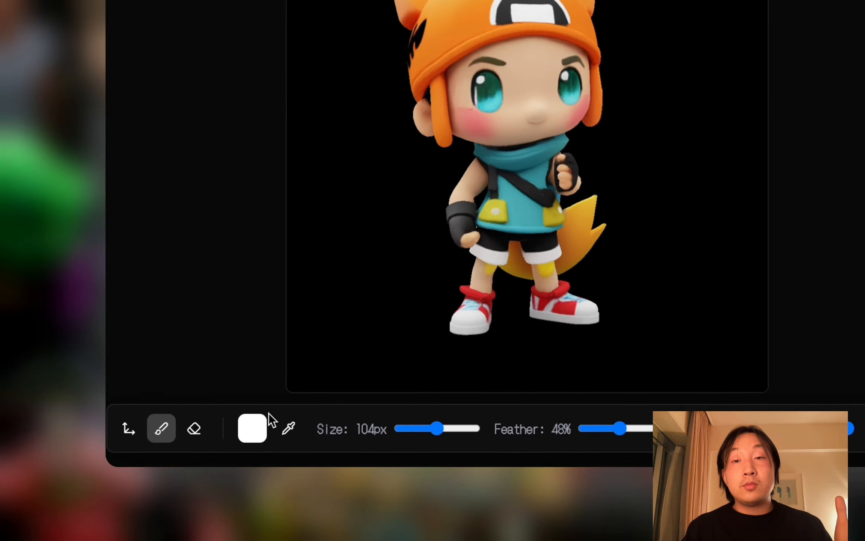
# Set the brush size to 118 px and paint a white mask over the character's whole face
pyautogui.moveTo(438, 428); pyautogui.dragTo(411, 429)
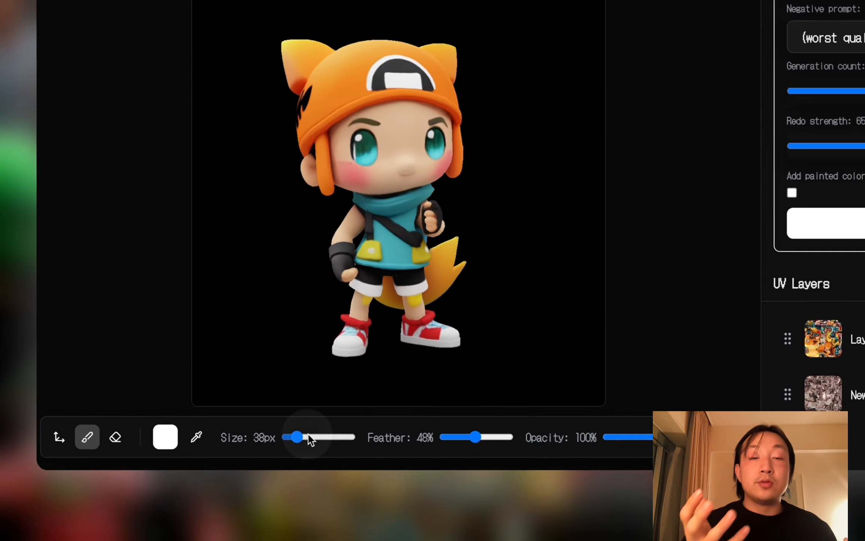
pyautogui.moveTo(229, 477); pyautogui.dragTo(243, 477)
pyautogui.moveTo(342, 411); pyautogui.dragTo(350, 413)
pyautogui.moveTo(401, 80)
pyautogui.mouseDown()
pyautogui.moveTo(409, 73)
pyautogui.moveTo(403, 90)
pyautogui.mouseUp()
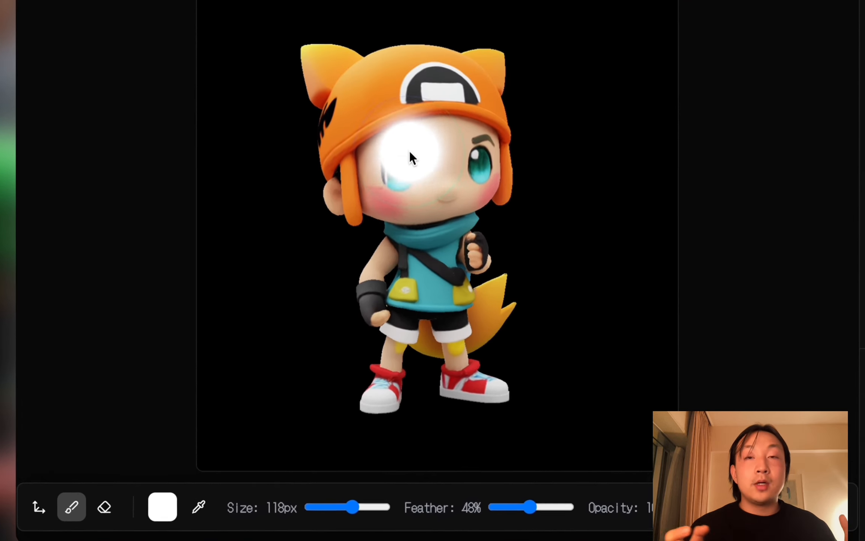
pyautogui.moveTo(403, 186)
pyautogui.mouseDown()
pyautogui.moveTo(446, 196)
pyautogui.moveTo(464, 174)
pyautogui.moveTo(423, 177)
pyautogui.mouseUp()
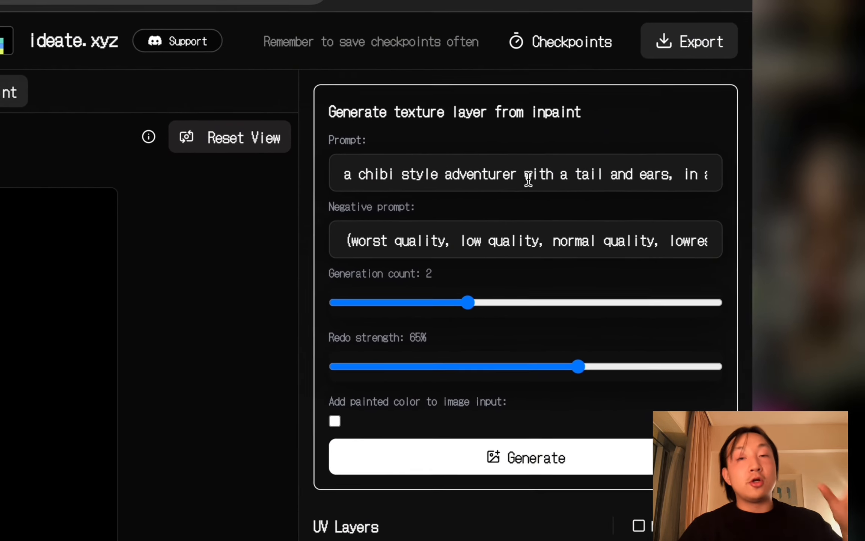
# Change the inpaint prompt to "a chibi style adventurer in angry facial expression"
pyautogui.moveTo(569, 169); pyautogui.dragTo(792, 170)
pyautogui.write('in ag')
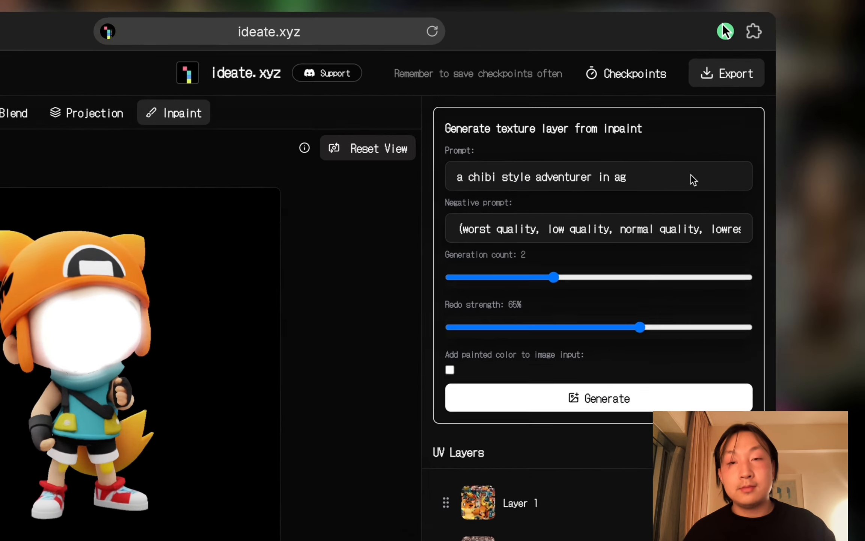
pyautogui.press('BackSpace')
pyautogui.write('ngry')
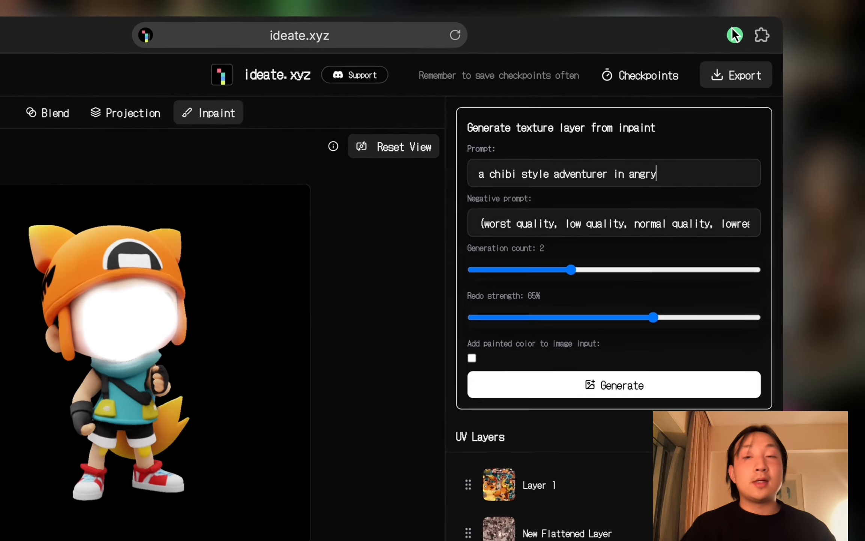
pyautogui.write(' facial expre')
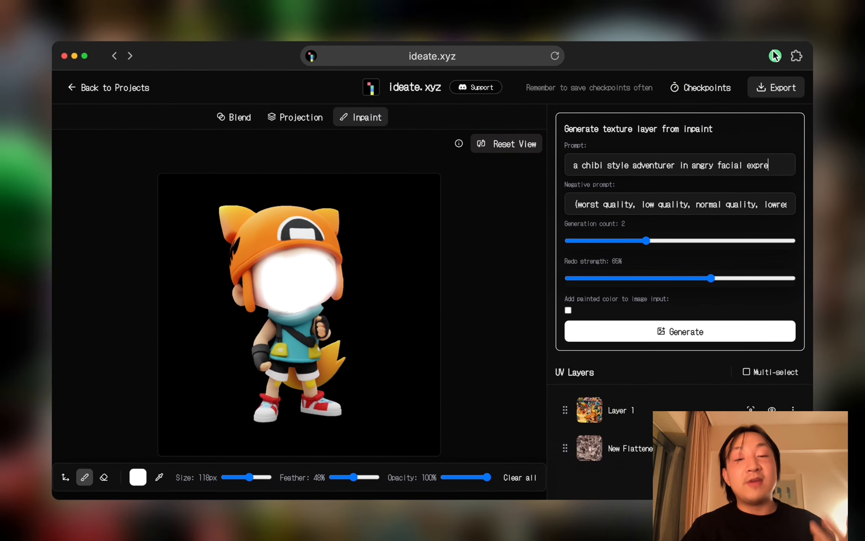
pyautogui.write('ssion')
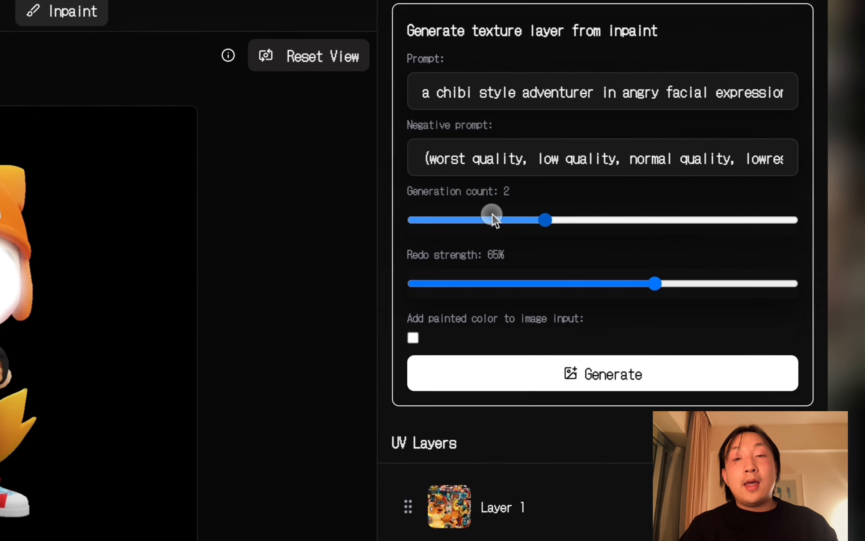
# Generate inpaint variants at 70% redo strength and add the blue-eyed frowning face as a new layer
pyautogui.moveTo(574, 284)
pyautogui.mouseDown()
pyautogui.moveTo(637, 285)
pyautogui.moveTo(529, 289)
pyautogui.moveTo(570, 288)
pyautogui.mouseUp()
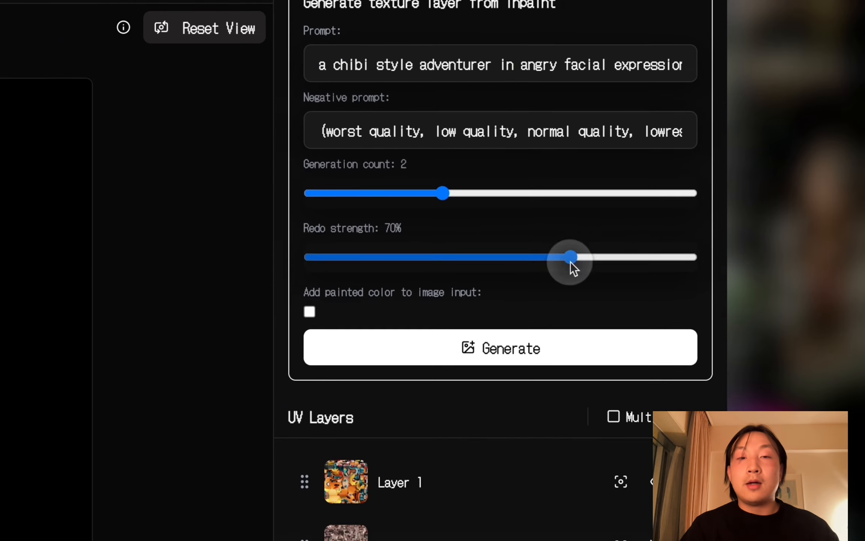
pyautogui.click(514, 375)
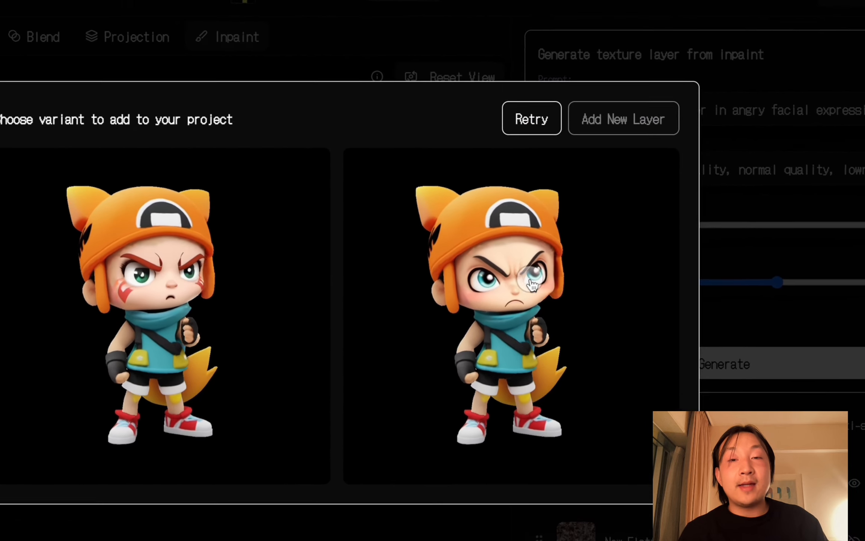
pyautogui.click(514, 313)
pyautogui.click(550, 165)
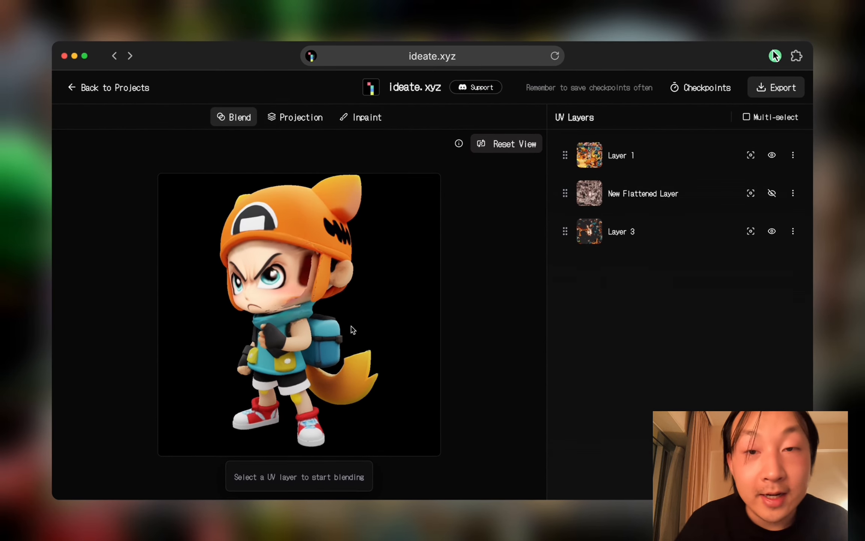
# Examine the side of the face with Layer 3 isolated, and show the other layers again
pyautogui.moveTo(292, 363); pyautogui.dragTo(248, 363)
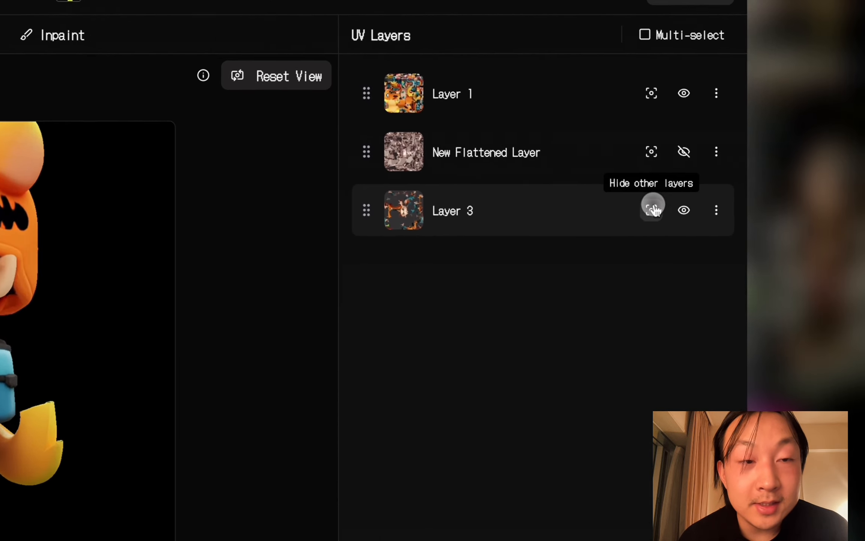
pyautogui.click(751, 231)
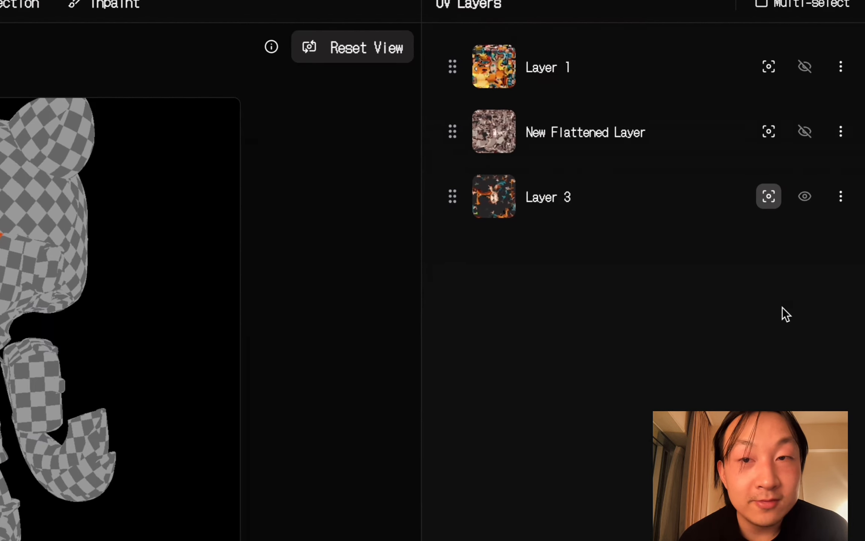
pyautogui.click(769, 195)
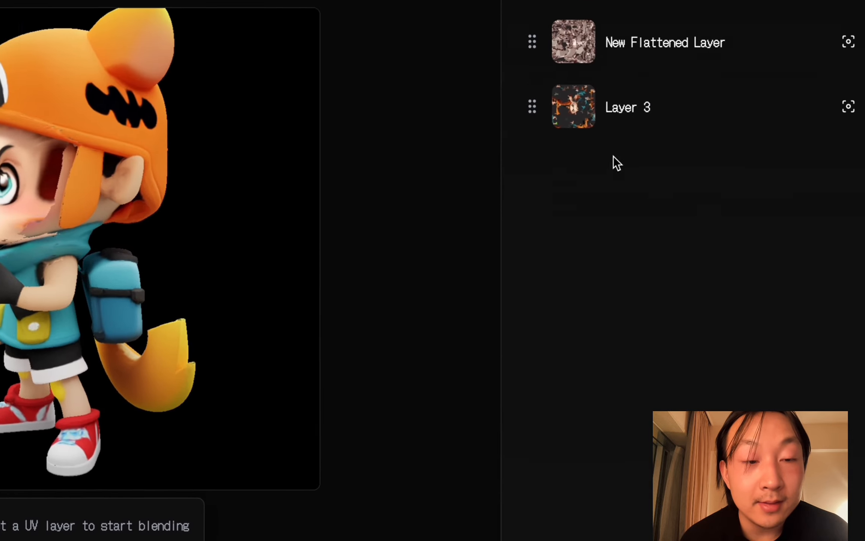
# Erase Layer 3's dark patch and rough edges on the side of the face with a 61 px eraser, and check the result
pyautogui.click(785, 49)
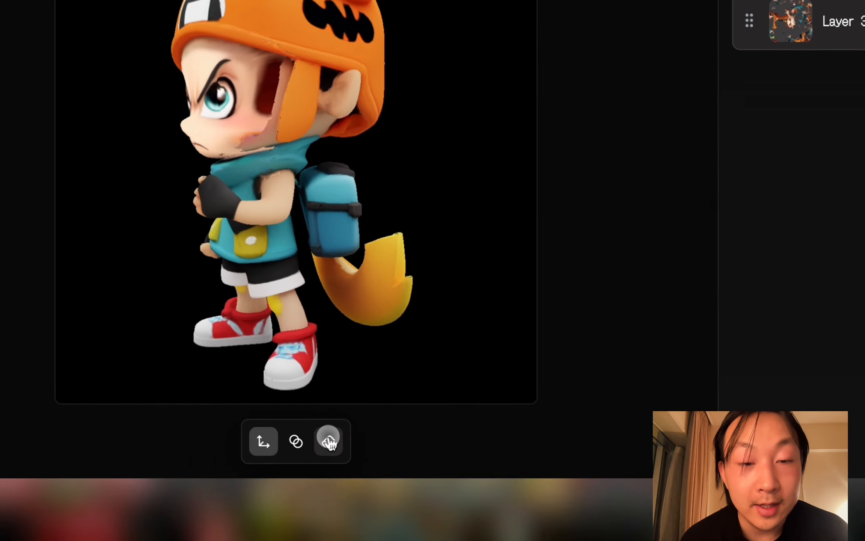
pyautogui.click(329, 439)
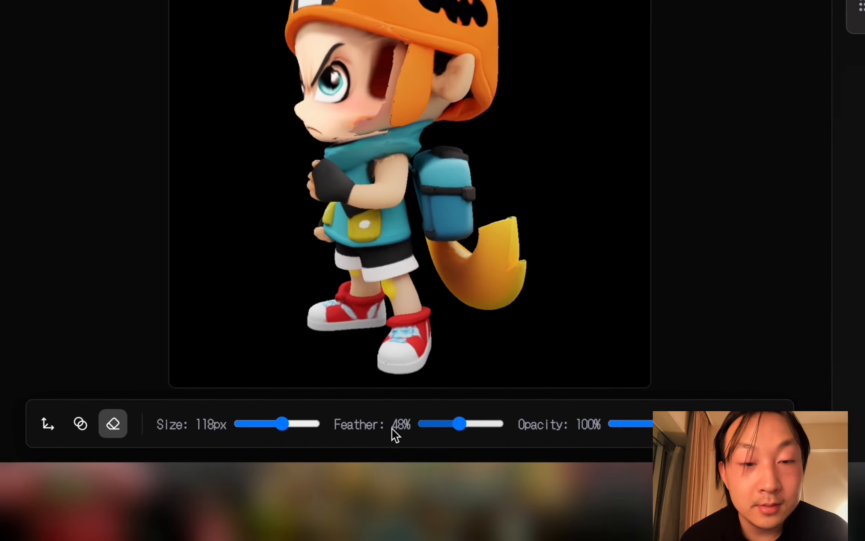
pyautogui.moveTo(282, 424); pyautogui.dragTo(261, 423)
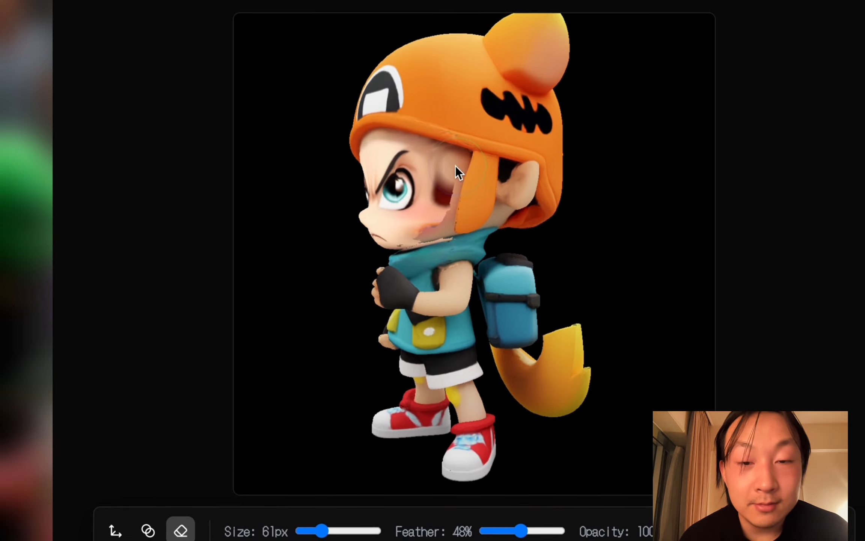
pyautogui.moveTo(452, 124); pyautogui.dragTo(447, 167)
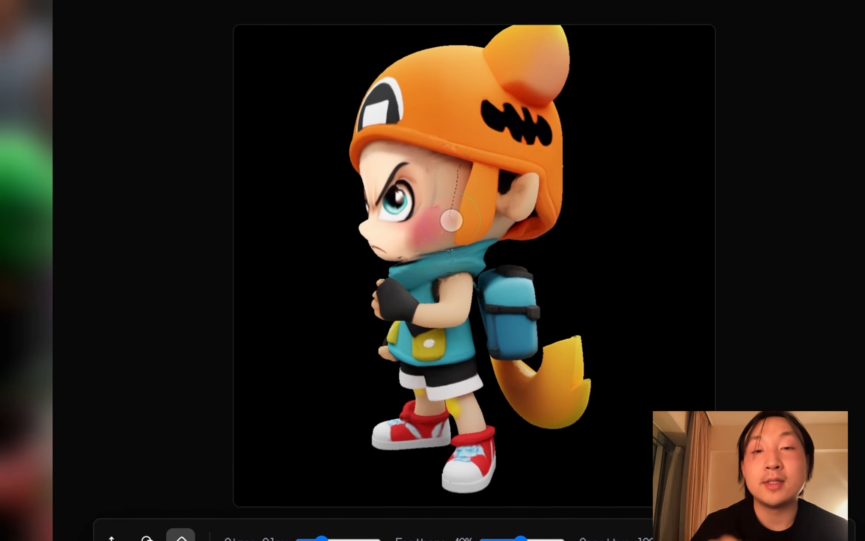
pyautogui.moveTo(457, 176); pyautogui.dragTo(470, 181)
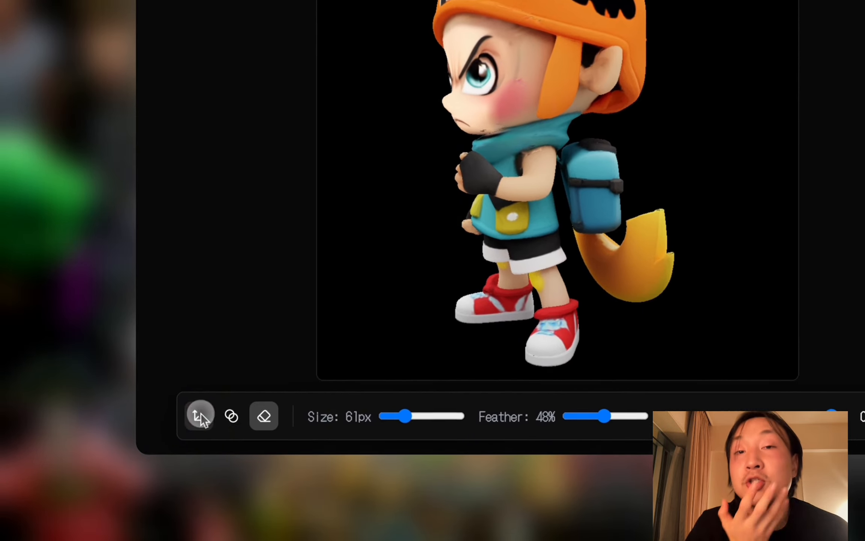
pyautogui.click(201, 413)
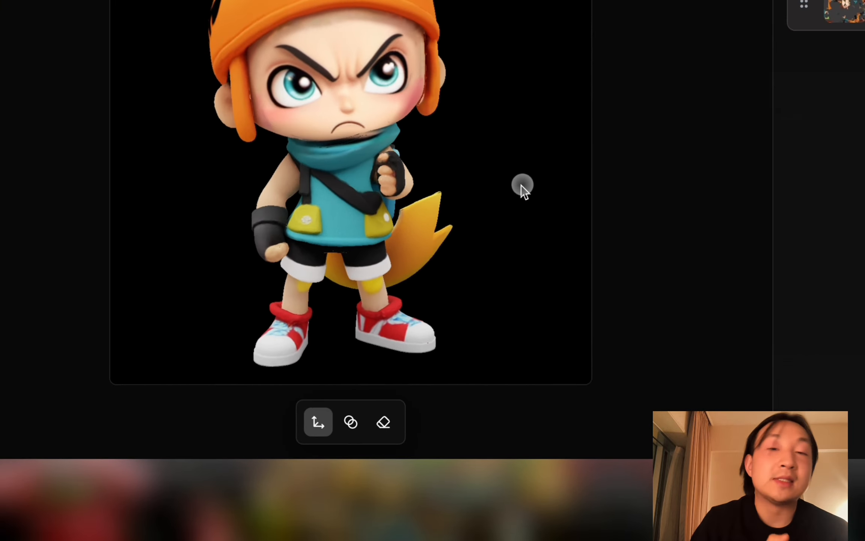
pyautogui.moveTo(521, 184); pyautogui.dragTo(388, 195)
# Switch to Inpaint mode, enable adding the painted color to the image input, and activate the paint brush
pyautogui.click(368, 420)
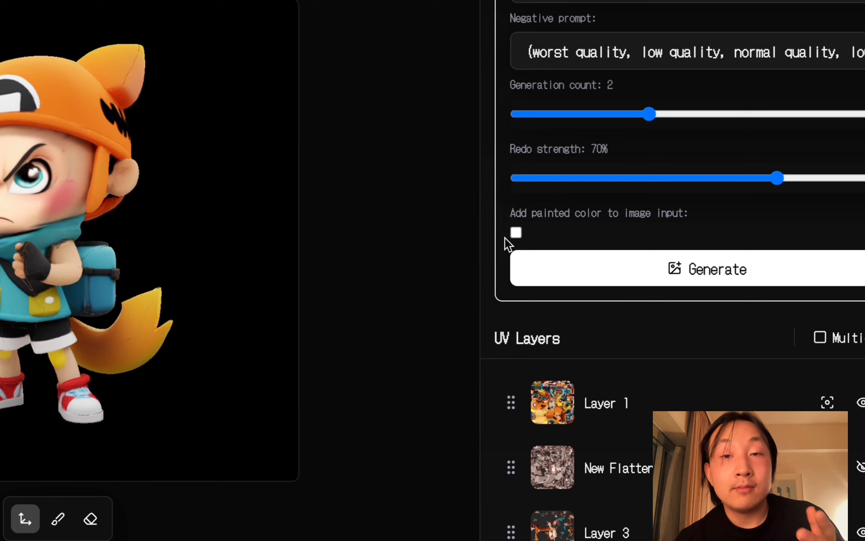
pyautogui.click(516, 232)
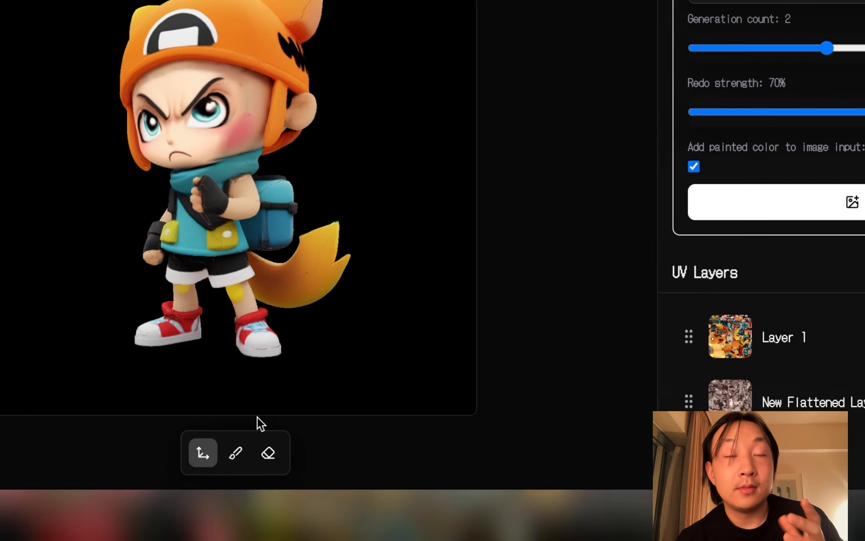
pyautogui.click(236, 453)
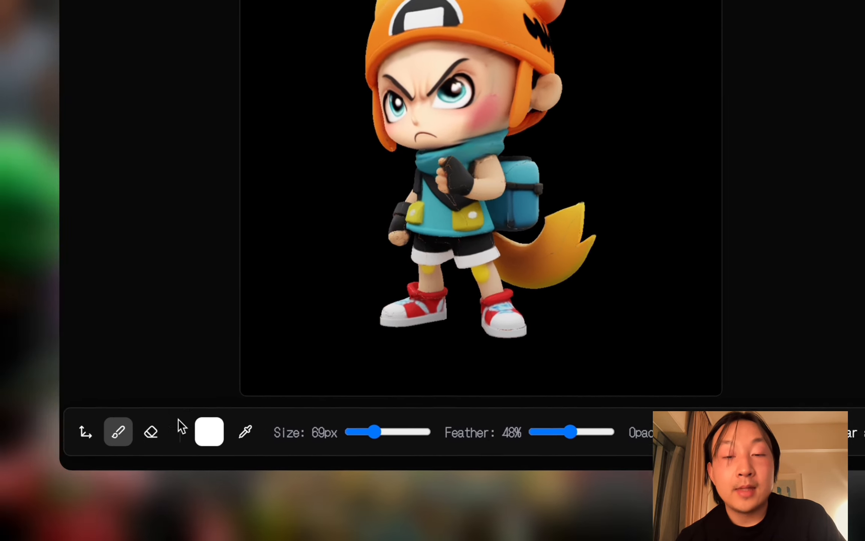
# Inspect the character from the side and back before painting on the cap
pyautogui.click(85, 431)
pyautogui.moveTo(579, 218); pyautogui.dragTo(338, 281)
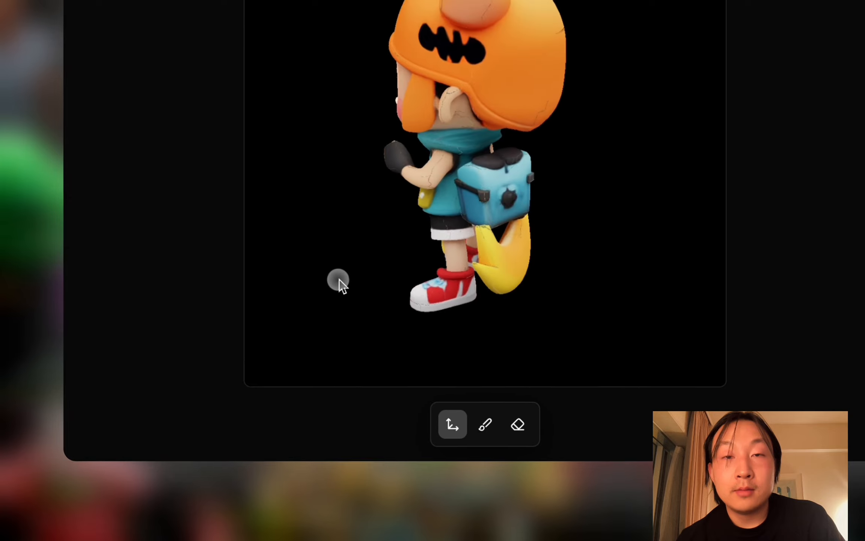
pyautogui.moveTo(498, 151); pyautogui.dragTo(336, 178)
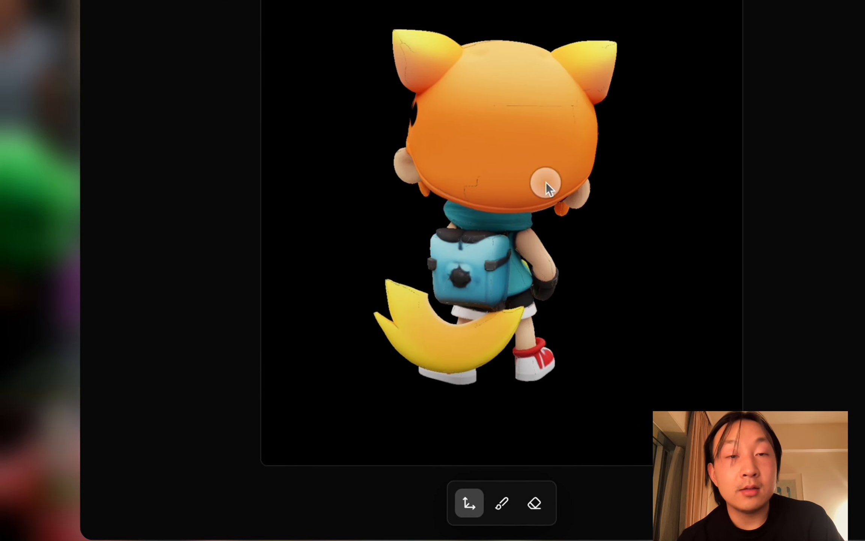
pyautogui.scroll(3, 499, 181)
pyautogui.scroll(-3, 499, 182)
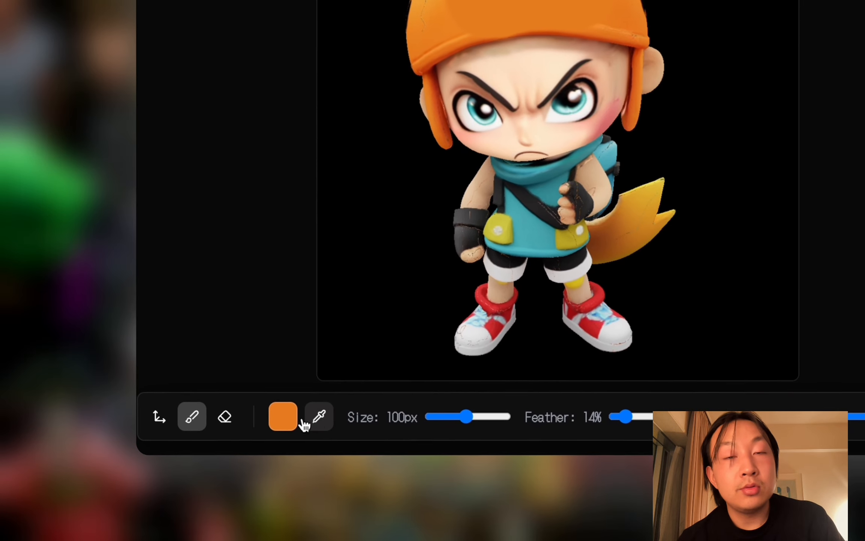
# Set the brush color to pinkish red #E62051 and paint two heart shapes on the orange front of the cap
pyautogui.click(286, 419)
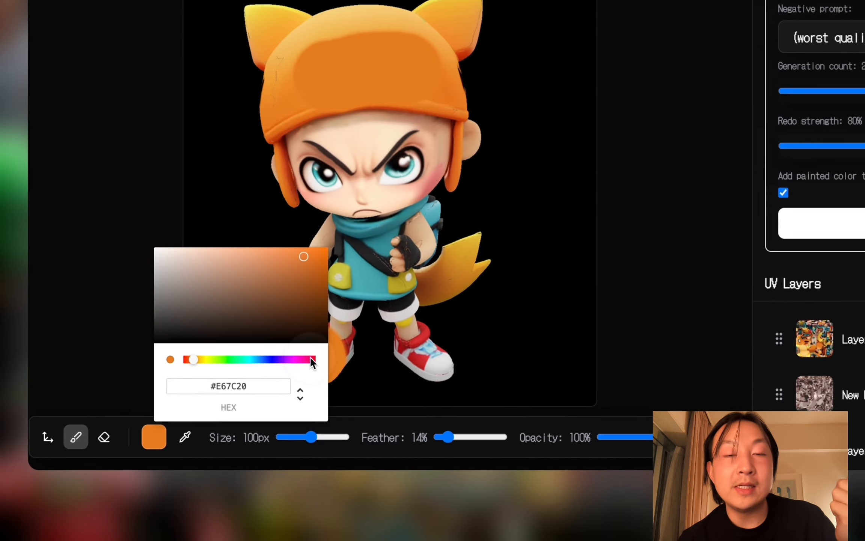
pyautogui.click(244, 423)
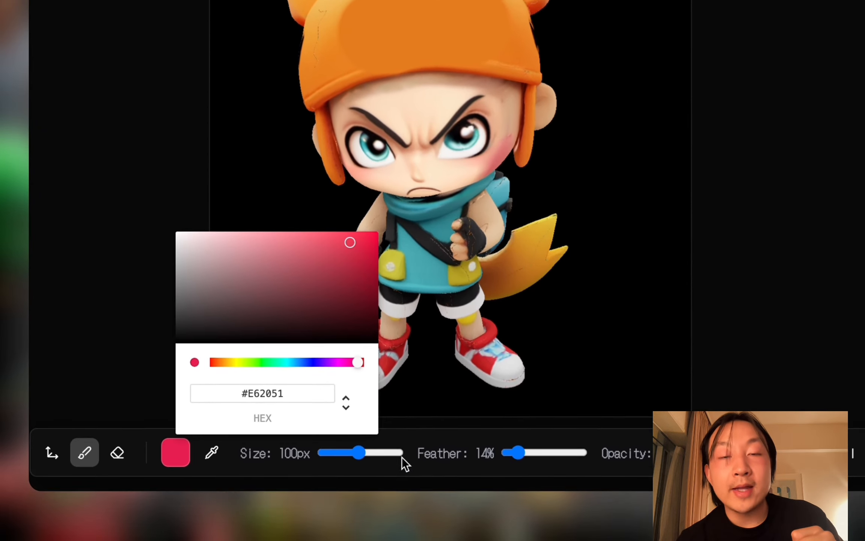
pyautogui.moveTo(402, 457); pyautogui.dragTo(342, 417)
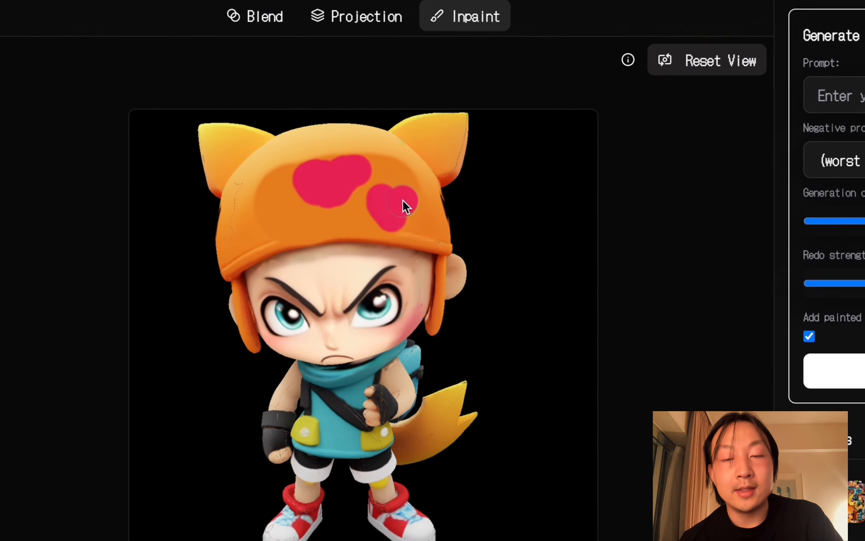
pyautogui.click(244, 236)
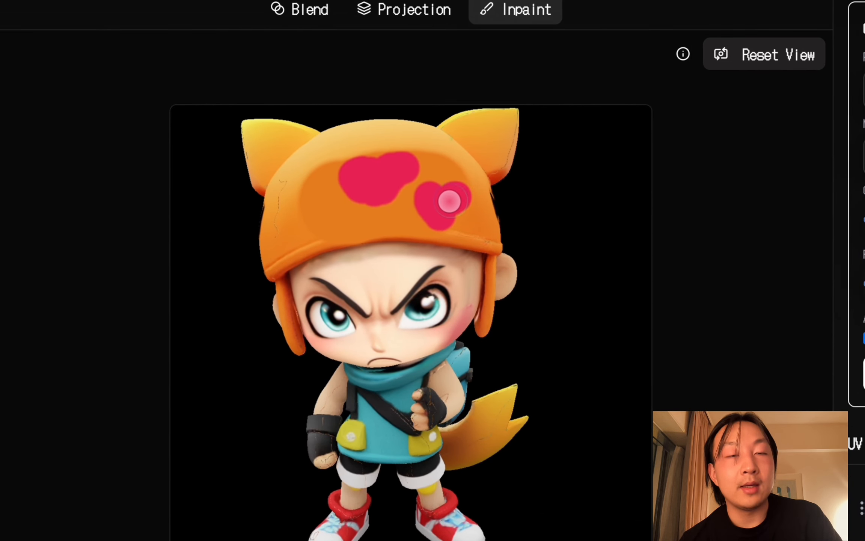
pyautogui.click(290, 218)
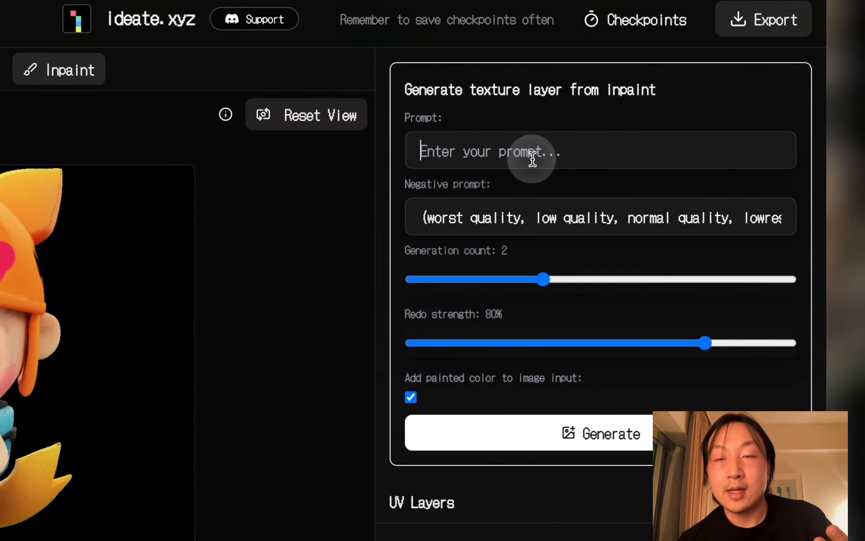
# Generate inpaint variants from the prompt "3 heart emoji" and add the one with two touching hearts as a new layer
pyautogui.write('3 heart emoji')
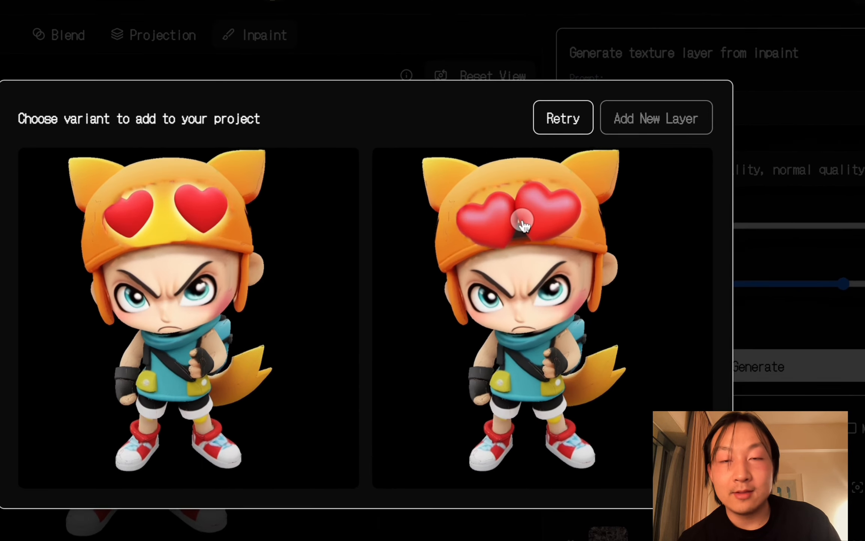
pyautogui.click(609, 199)
pyautogui.click(615, 170)
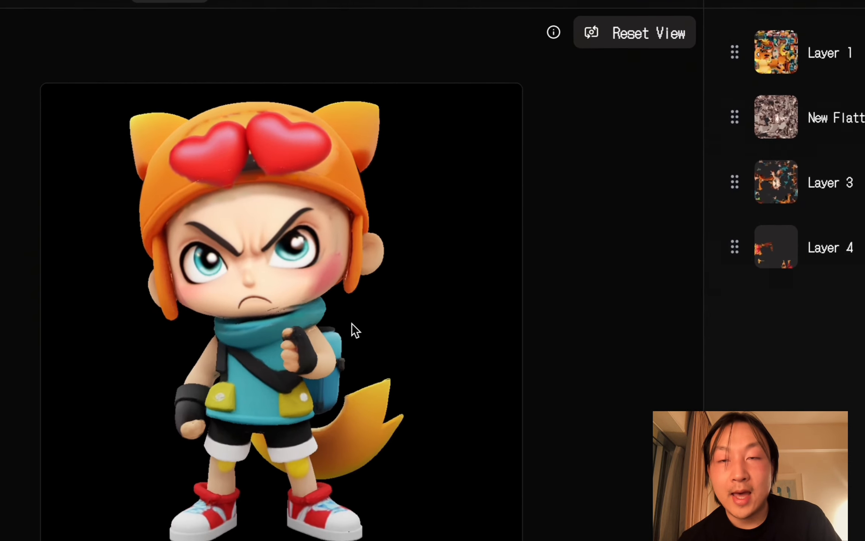
# Select Layer 4 in Blend mode and erase its patchy texture above the hearts on the cap
pyautogui.moveTo(351, 323); pyautogui.dragTo(278, 418)
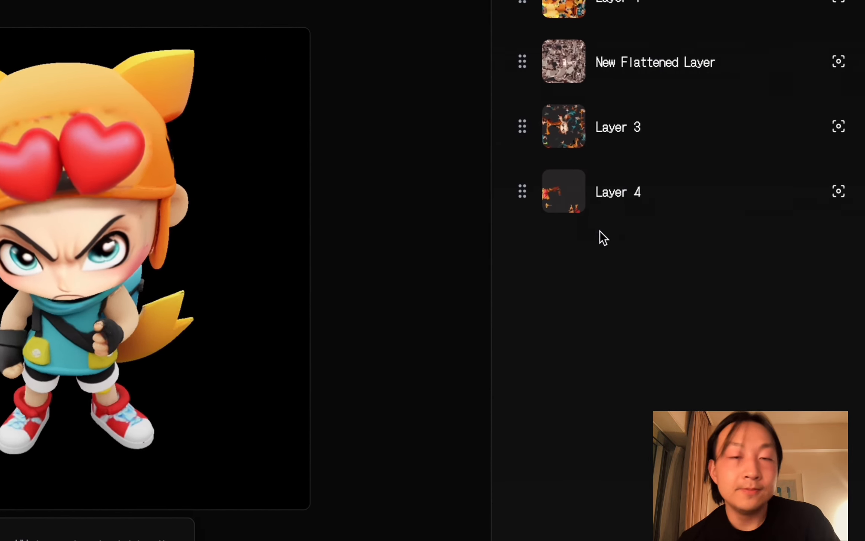
pyautogui.click(861, 147)
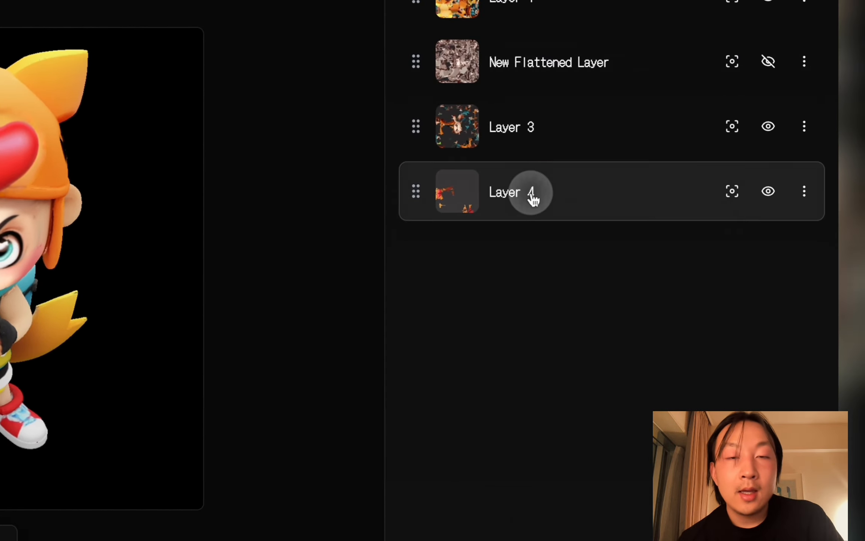
pyautogui.click(732, 192)
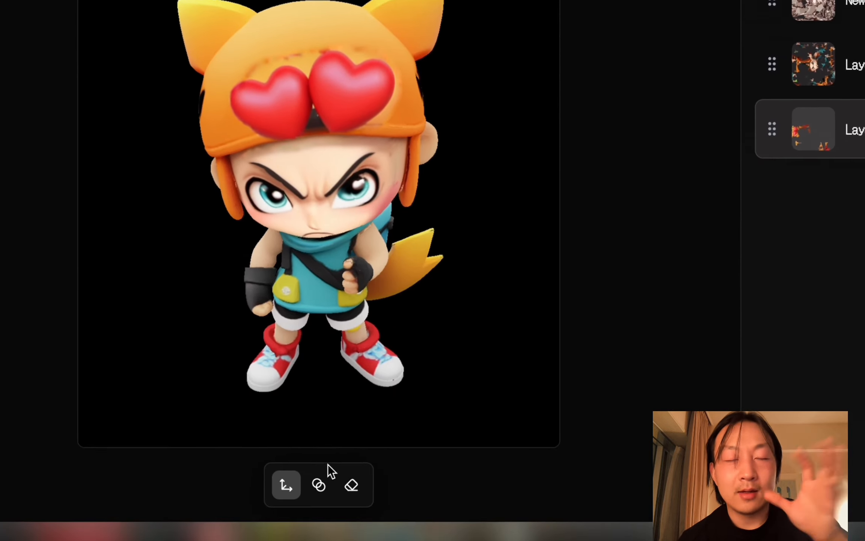
pyautogui.click(359, 486)
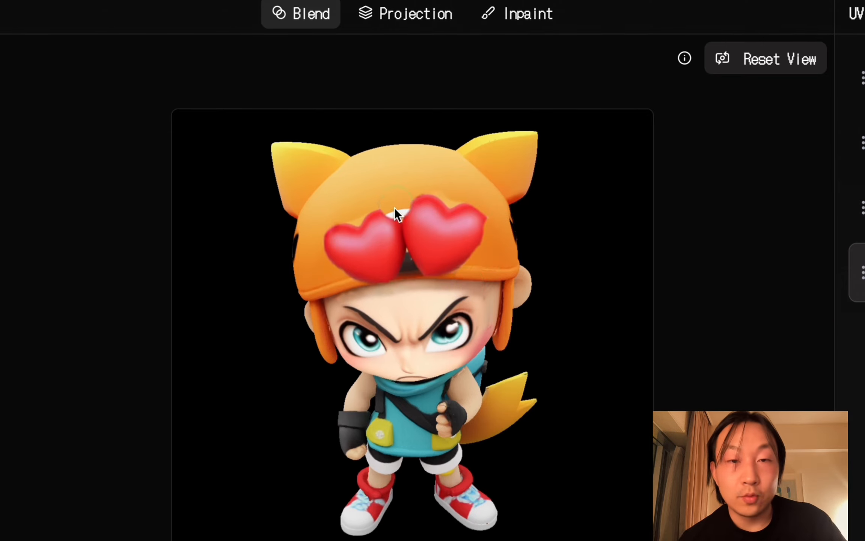
pyautogui.click(394, 208)
pyautogui.click(174, 456)
# Compare the edited character with its original texture by toggling isolation of Layer 1, viewing it from several angles
pyautogui.moveTo(479, 133); pyautogui.dragTo(487, 196)
pyautogui.scroll(-3, 486, 195)
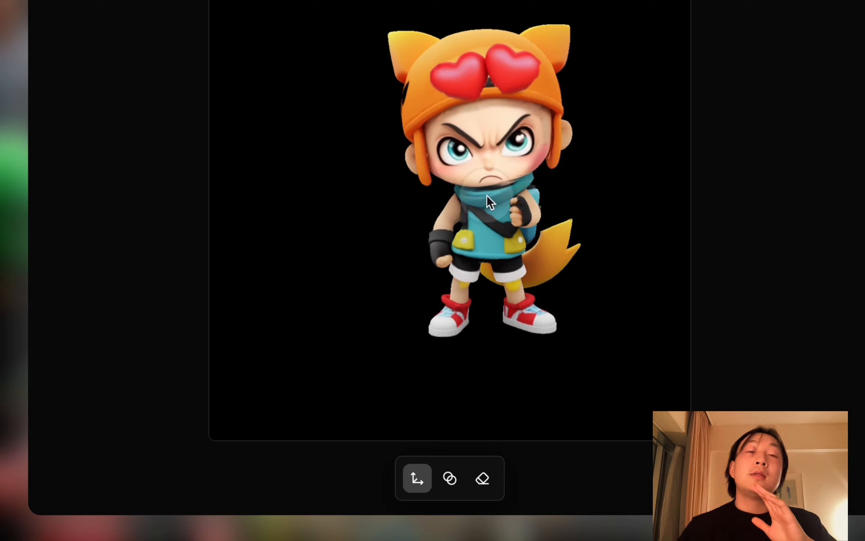
pyautogui.scroll(2, 487, 196)
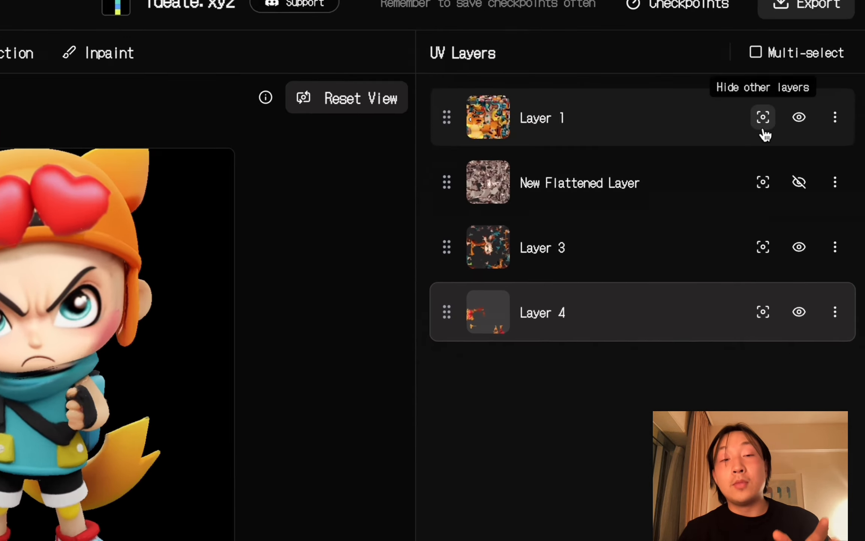
pyautogui.click(764, 119)
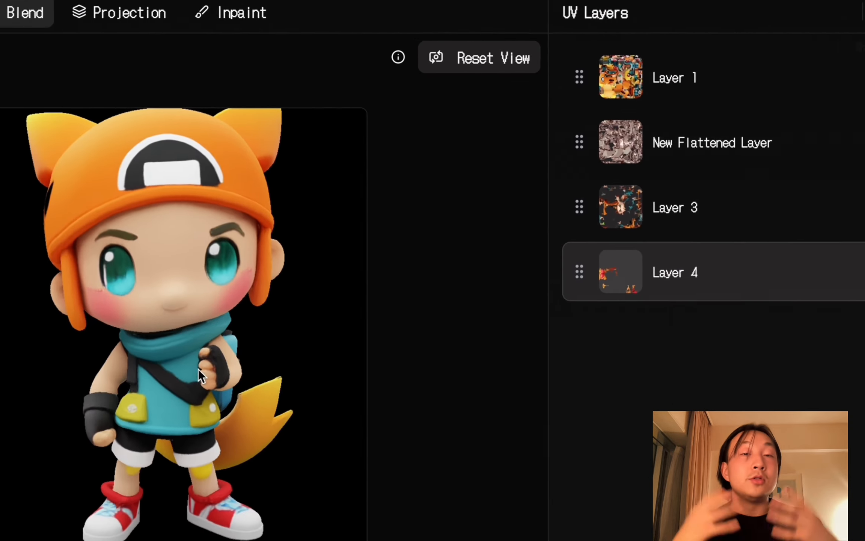
pyautogui.moveTo(199, 368); pyautogui.dragTo(241, 328)
pyautogui.click(663, 159)
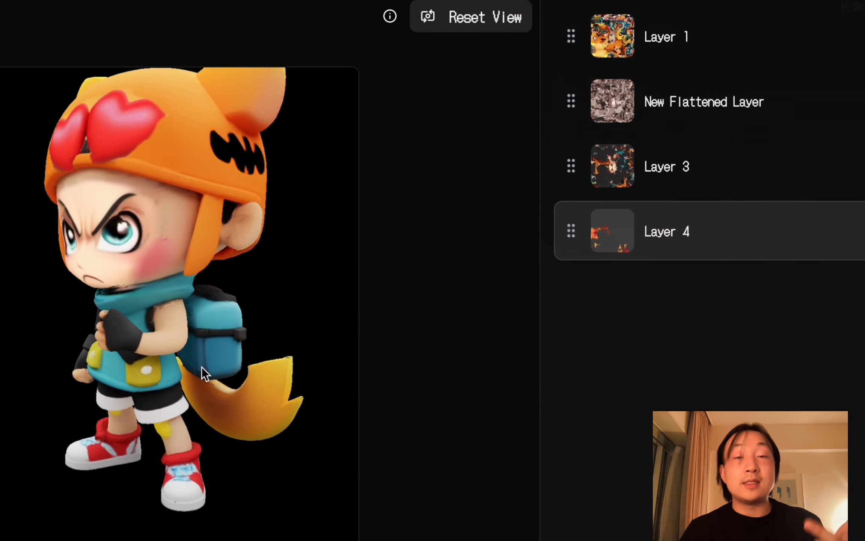
pyautogui.moveTo(202, 368); pyautogui.dragTo(357, 335)
pyautogui.click(721, 85)
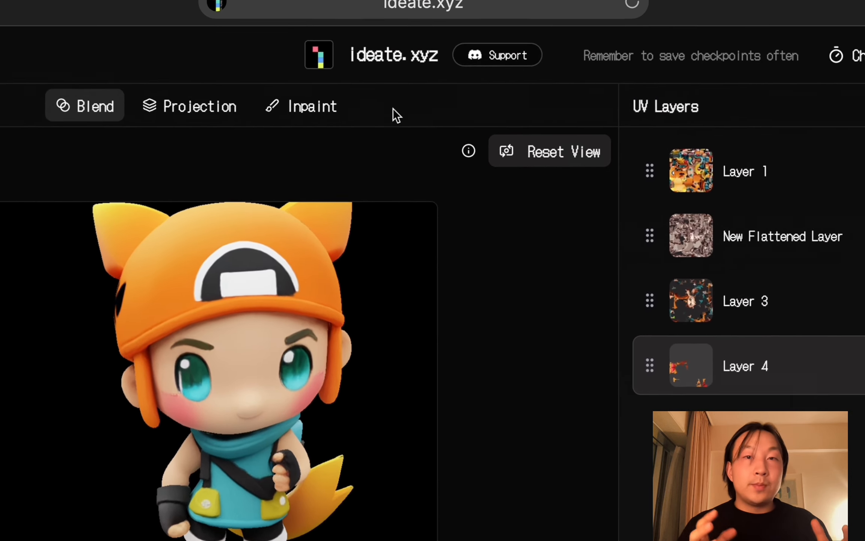
pyautogui.click(329, 111)
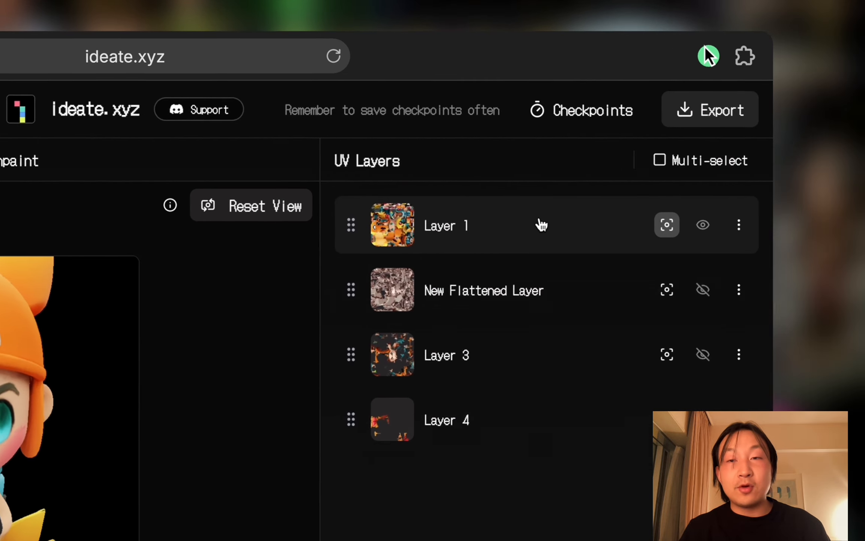
pyautogui.click(593, 112)
pyautogui.click(567, 176)
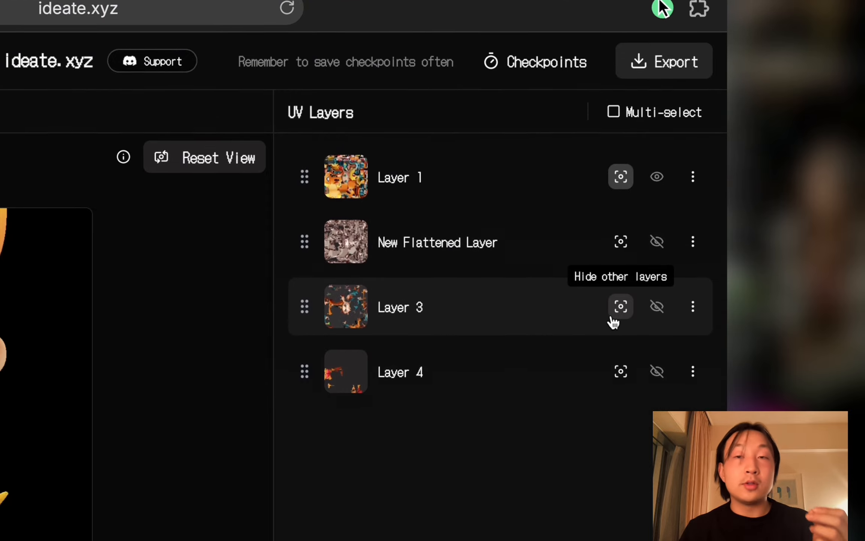
# Export the character with only Layer 1 shown, download its UV as PNG, and close the UV texture preview
pyautogui.click(685, 92)
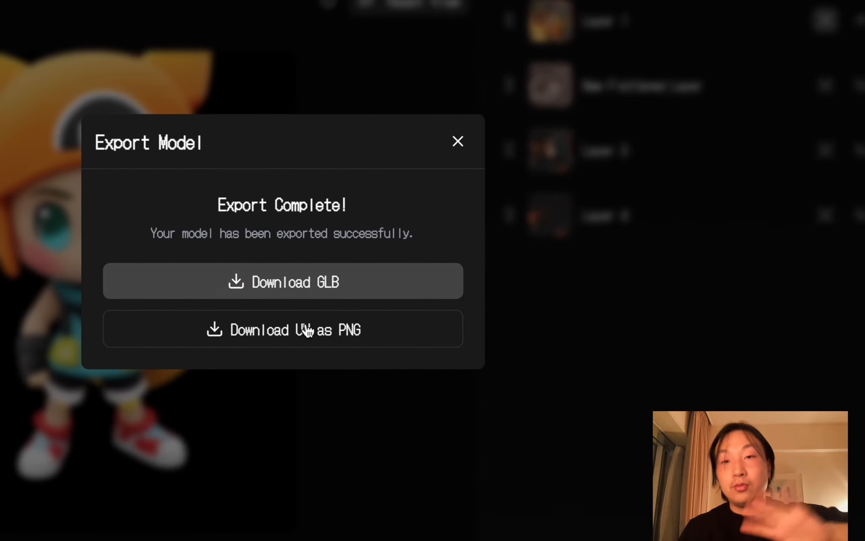
pyautogui.click(458, 141)
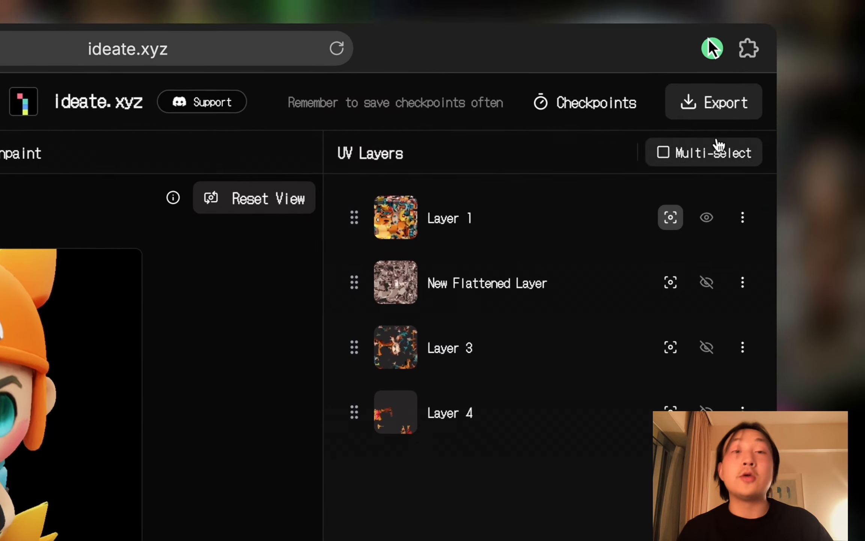
pyautogui.click(709, 112)
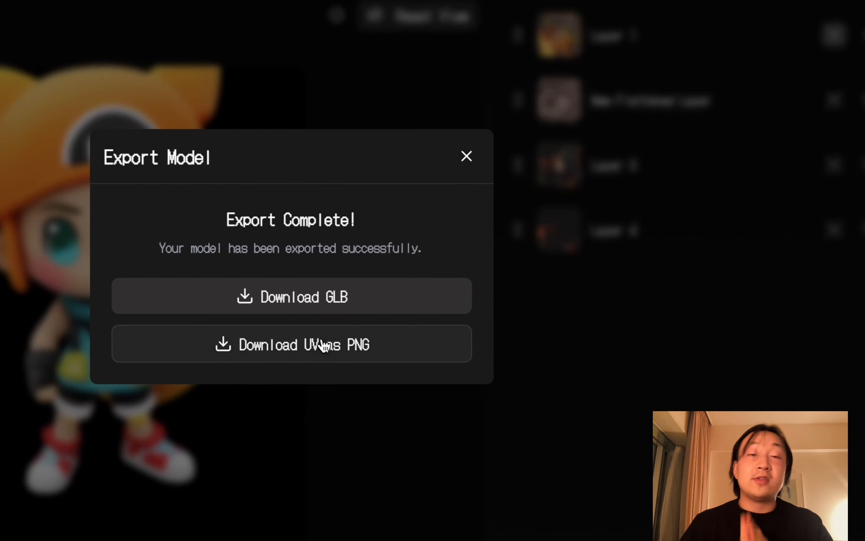
pyautogui.click(322, 342)
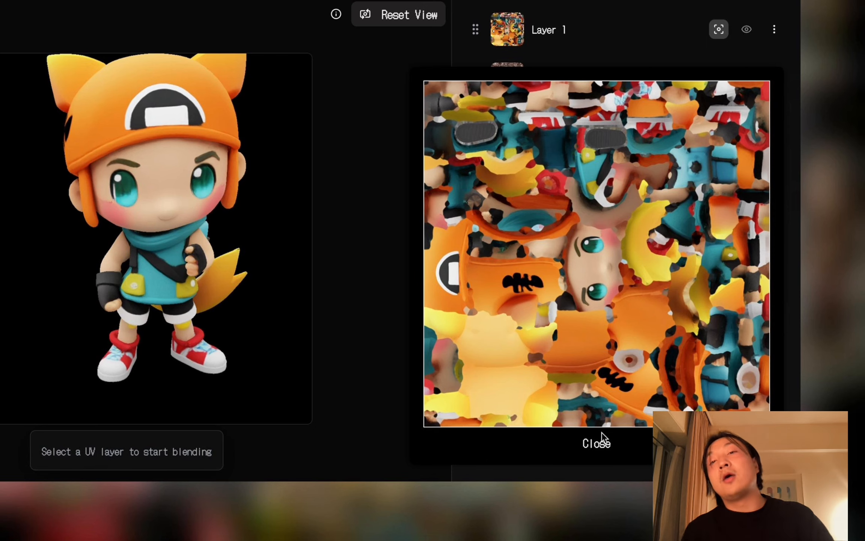
pyautogui.click(602, 437)
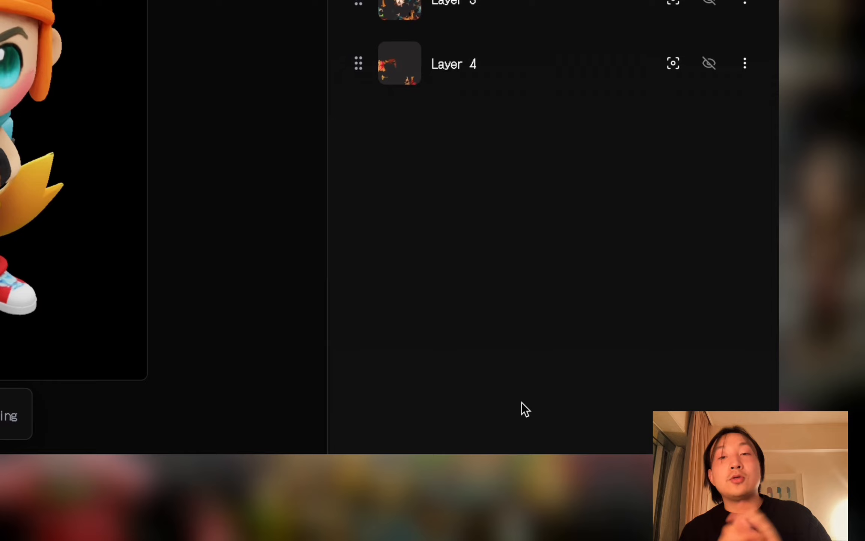